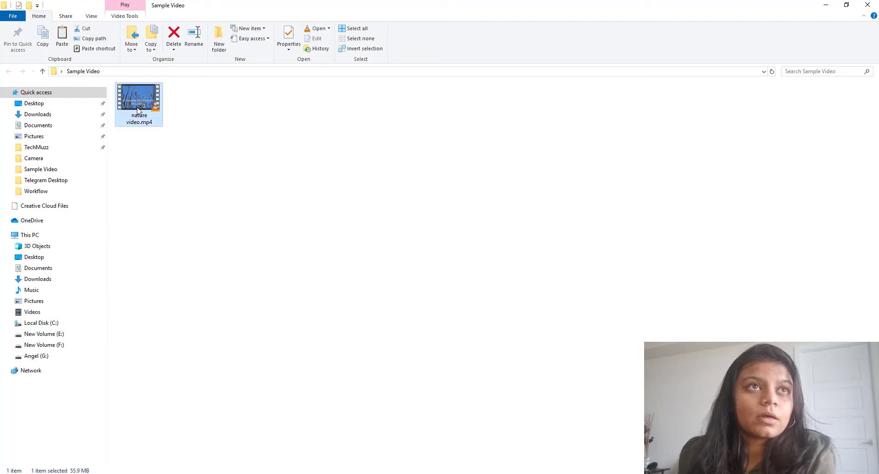
Step: Open nature video.mp4 from the Sample Video folder in Photos and pause its playback
{"action": "right_click", "coordinate": [138, 109]}
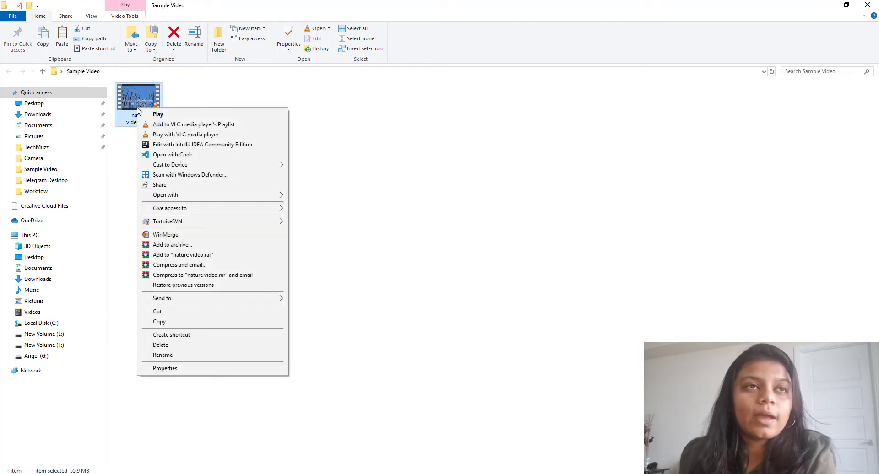
{"action": "mouse_move", "coordinate": [165, 198]}
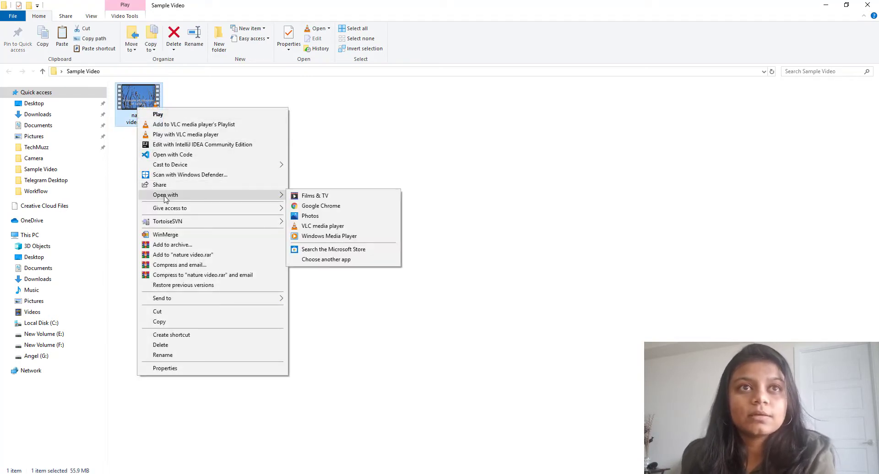
{"action": "left_click", "coordinate": [332, 217]}
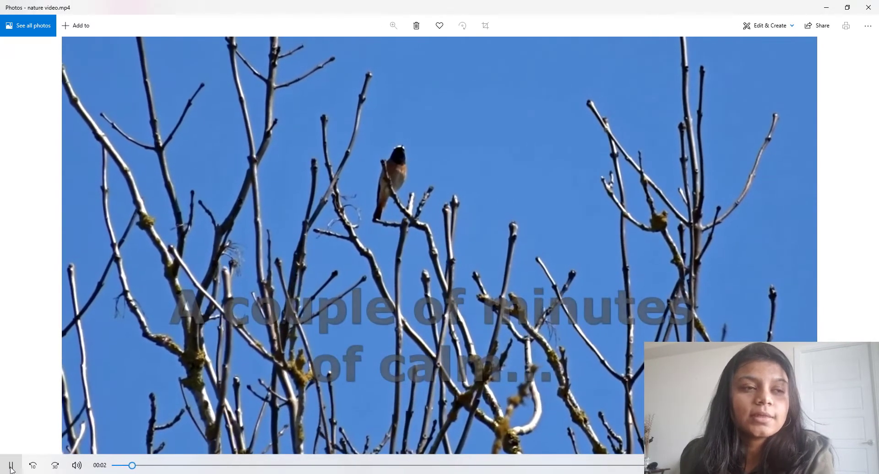
{"action": "left_click", "coordinate": [11, 468]}
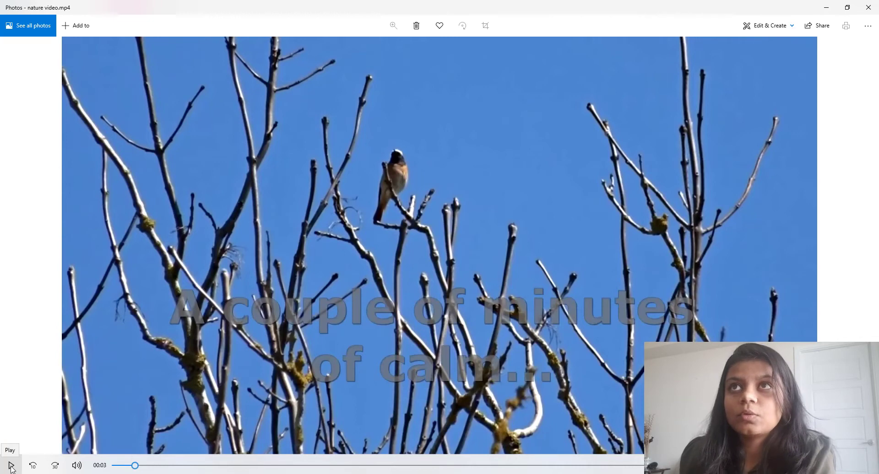
Step: Trim the nature video so that it starts at 0:30 and ends at about 0:51
{"action": "left_click", "coordinate": [754, 32]}
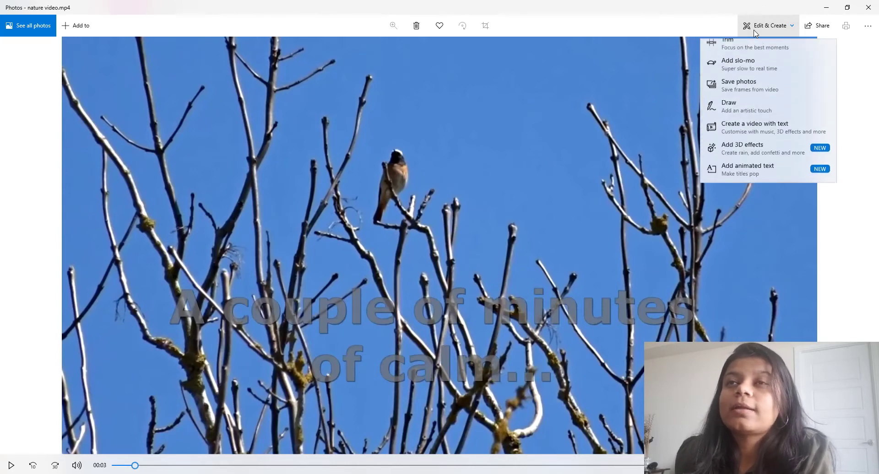
{"action": "left_click", "coordinate": [756, 55]}
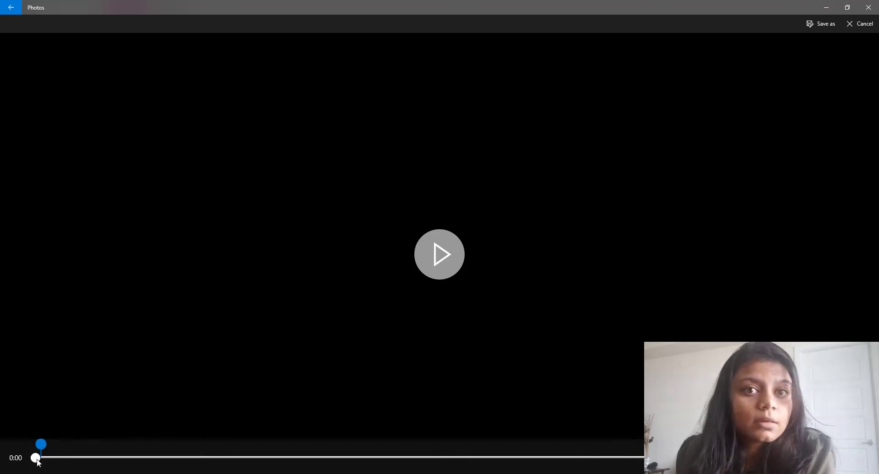
{"action": "left_click_drag", "start_coordinate": [39, 462], "coordinate": [207, 455]}
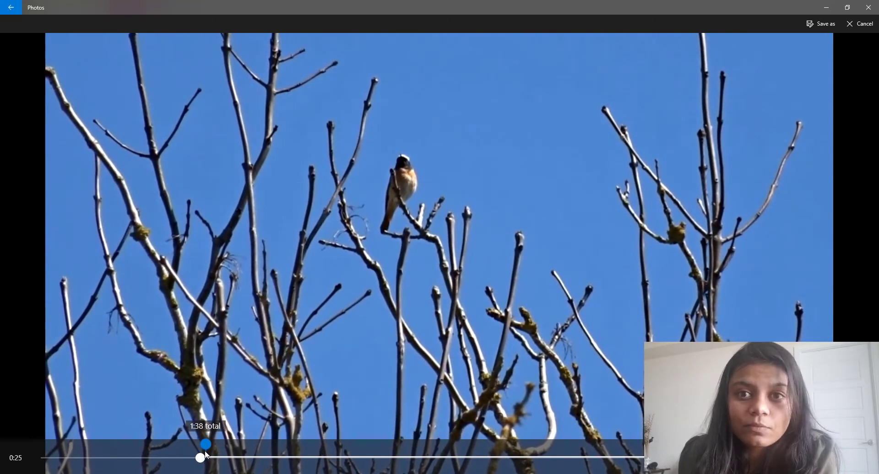
{"action": "left_click_drag", "start_coordinate": [207, 456], "coordinate": [240, 461]}
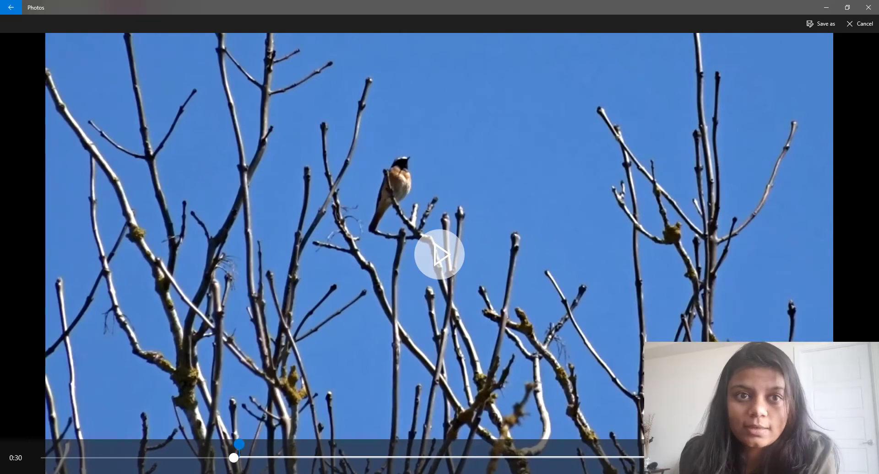
{"action": "left_click_drag", "start_coordinate": [640, 458], "coordinate": [373, 452]}
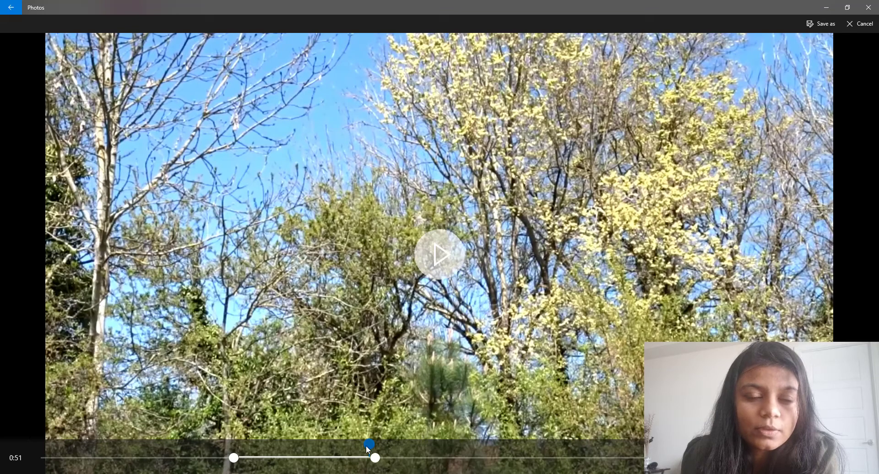
Step: Preview the trimmed section by playing it from 0:30 and skipping ahead to its end
{"action": "left_click_drag", "start_coordinate": [352, 453], "coordinate": [236, 457]}
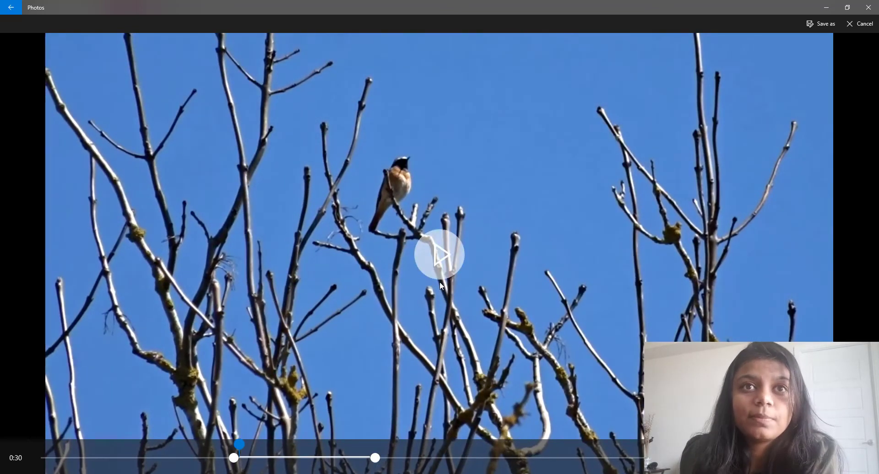
{"action": "left_click", "coordinate": [440, 255]}
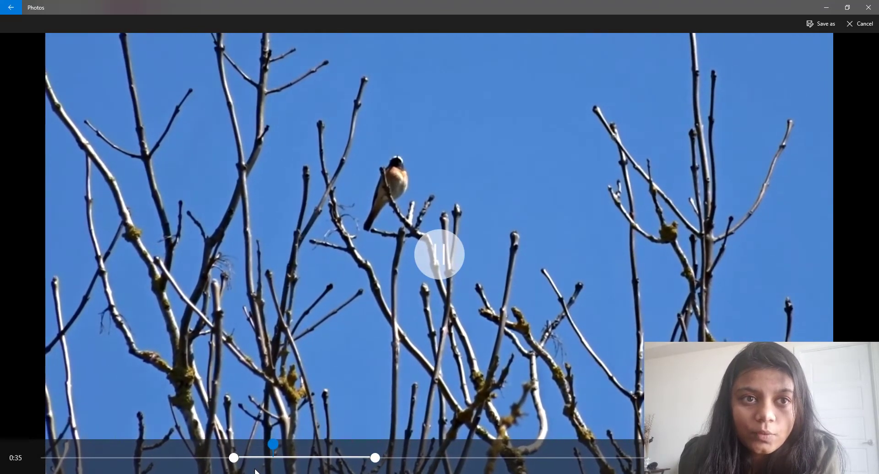
{"action": "left_click_drag", "start_coordinate": [279, 443], "coordinate": [369, 453]}
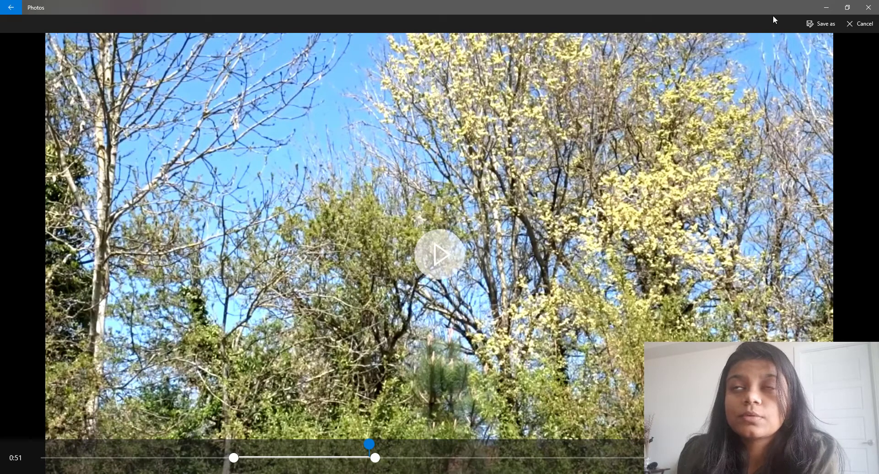
Step: Save the trimmed clip as "trimmed 20.mp4" in the Sample Video folder
{"action": "left_click", "coordinate": [822, 27]}
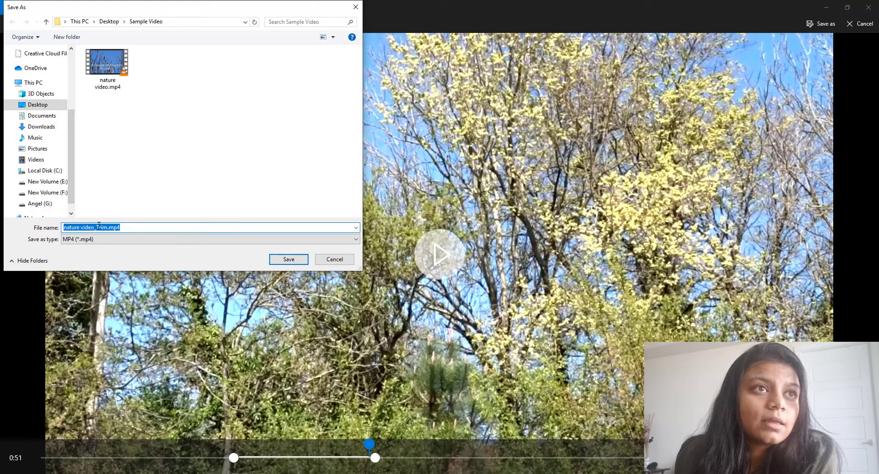
{"action": "left_click", "coordinate": [102, 226]}
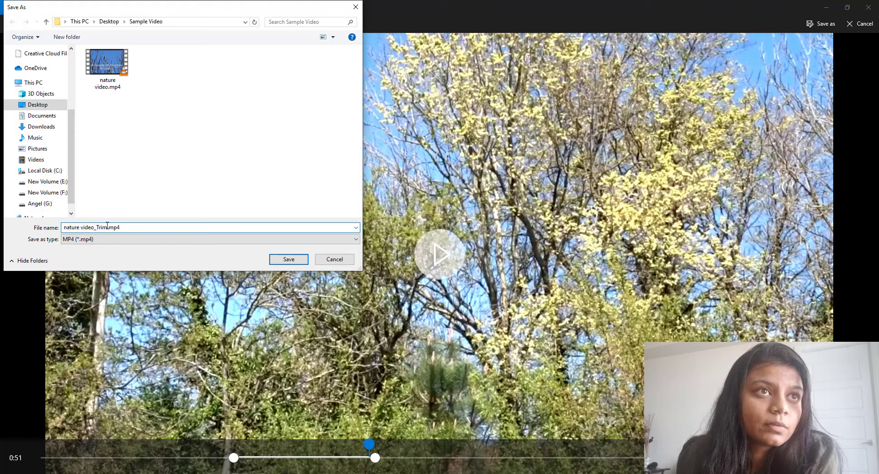
{"action": "left_click_drag", "start_coordinate": [106, 226], "coordinate": [63, 227]}
{"action": "type", "text": "t"}
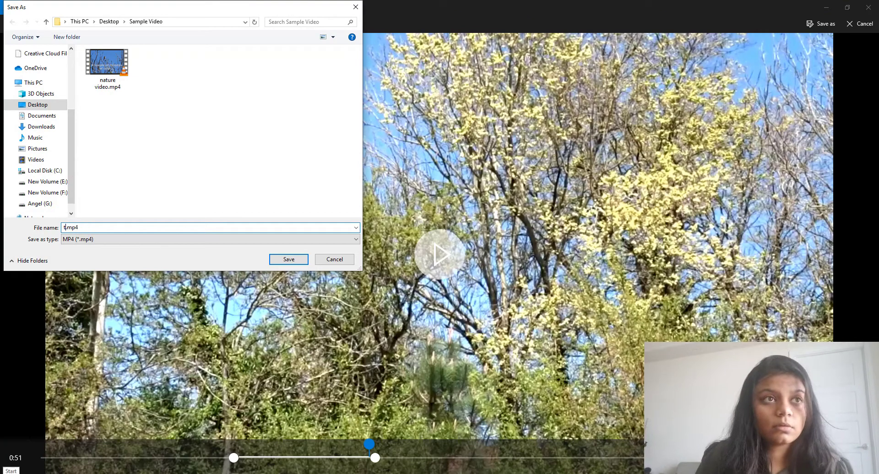
{"action": "type", "text": "rimmed"}
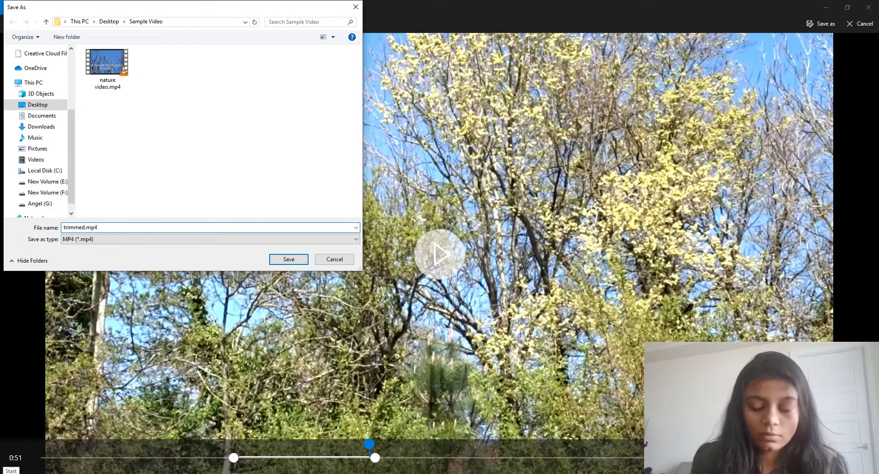
{"action": "type", "text": " 20"}
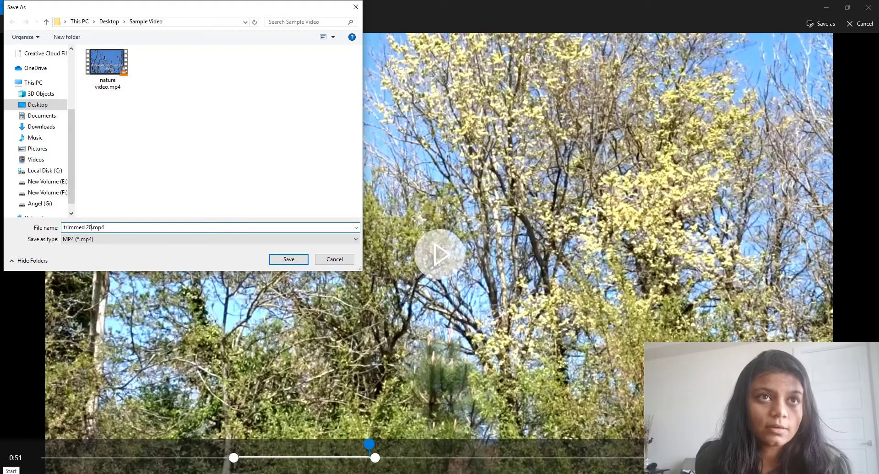
{"action": "key", "text": "Return"}
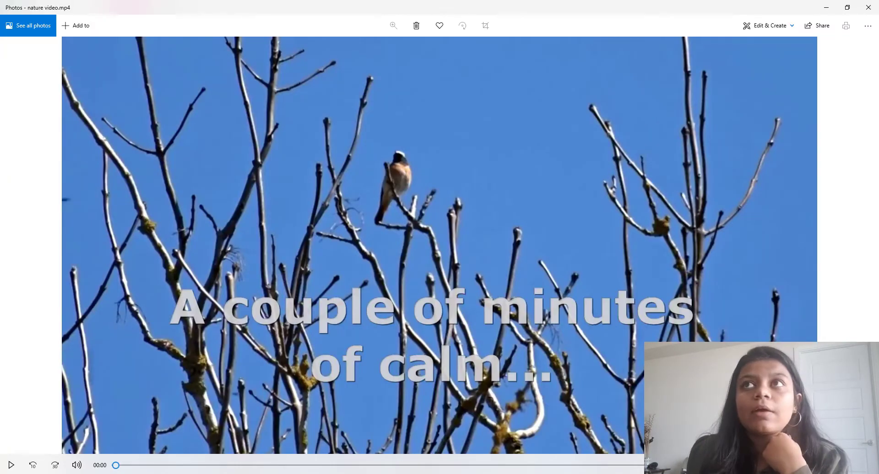
Step: Close Photos, play trimmed 20.mp4 from the Sample Video folder to check it, and close the player
{"action": "left_click", "coordinate": [868, 9]}
{"action": "left_click", "coordinate": [222, 143]}
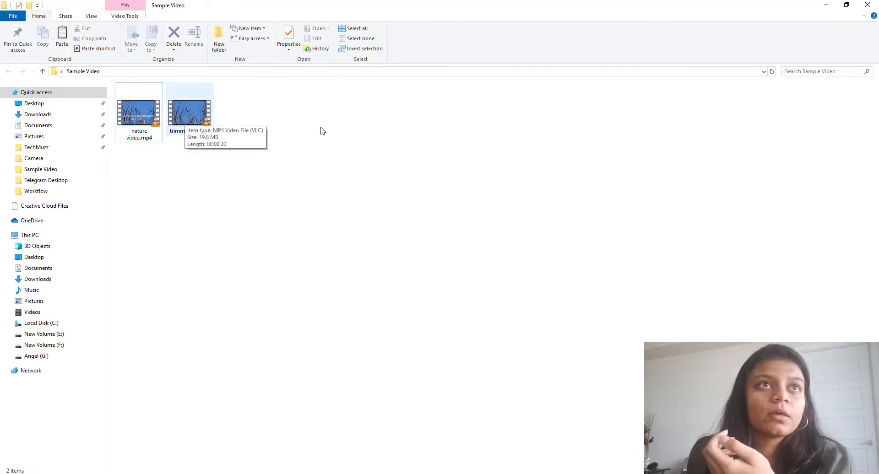
{"action": "double_click", "coordinate": [185, 118]}
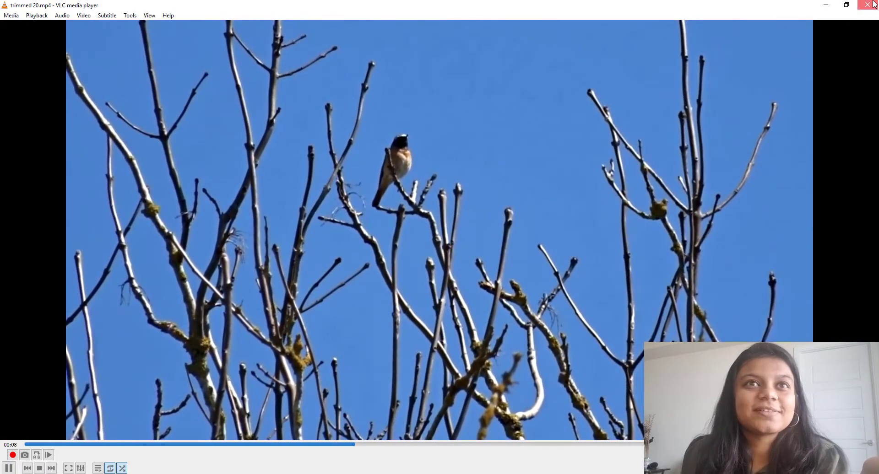
{"action": "left_click", "coordinate": [873, 4]}
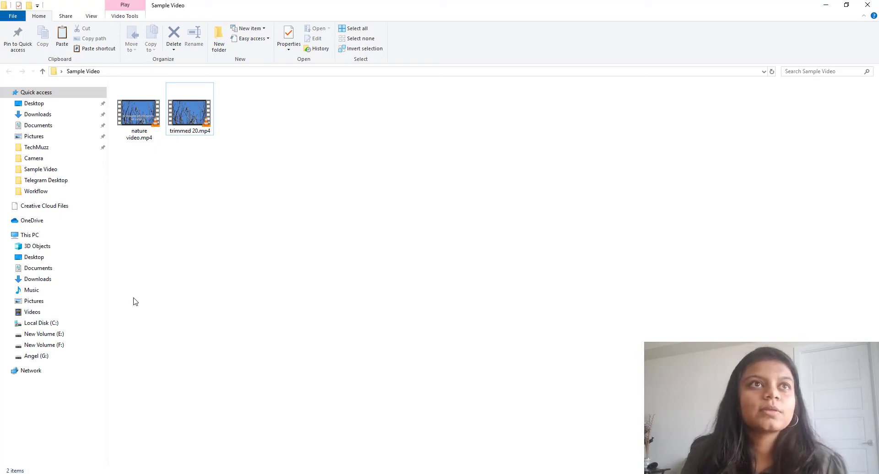
Step: Duplicate trimmed 20.mp4 within the Sample Video folder
{"action": "left_click", "coordinate": [207, 98]}
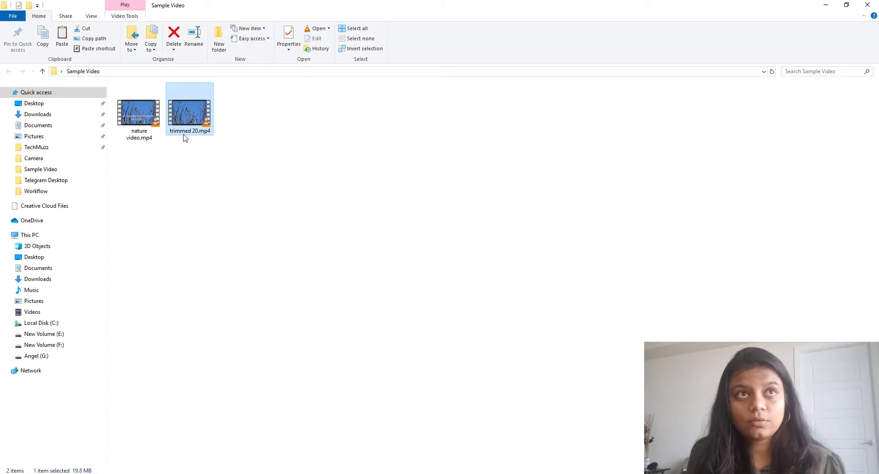
{"action": "key", "text": "ctrl+c"}
{"action": "key", "text": "ctrl+v"}
{"action": "right_click", "coordinate": [232, 116]}
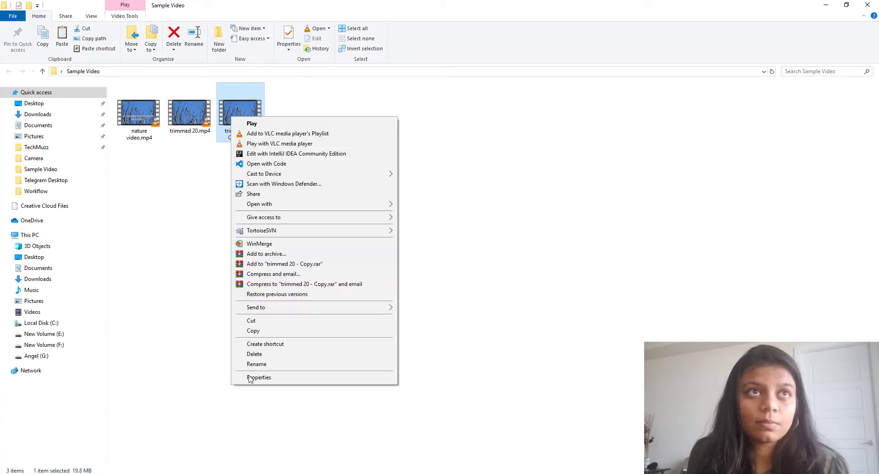
{"action": "left_click", "coordinate": [183, 130]}
Step: Rename the original trimmed clip as "trimmed 20 1.mp4"
{"action": "right_click", "coordinate": [183, 129]}
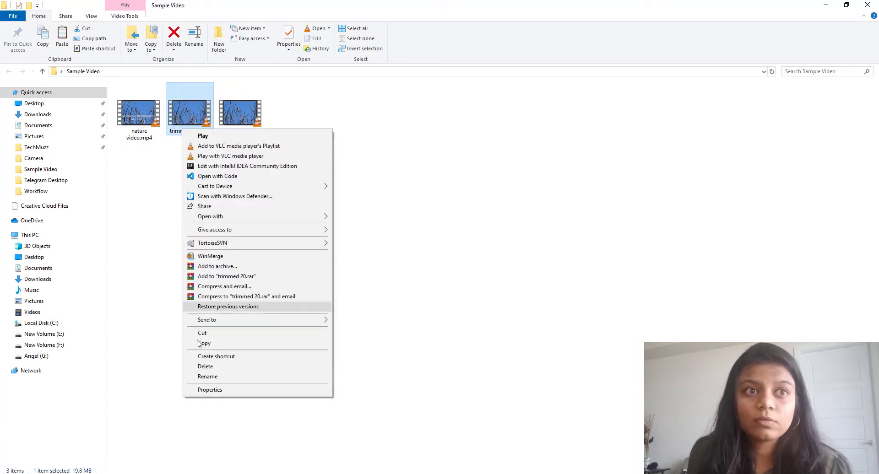
{"action": "left_click", "coordinate": [224, 376]}
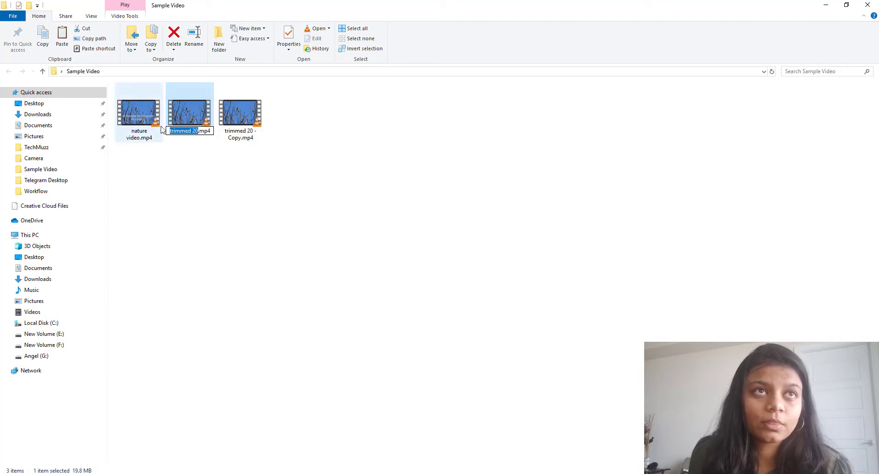
{"action": "key", "text": "Right"}
{"action": "key", "text": "Left"}
{"action": "key", "text": "Left"}
{"action": "key", "text": "Left"}
{"action": "key", "text": "Left"}
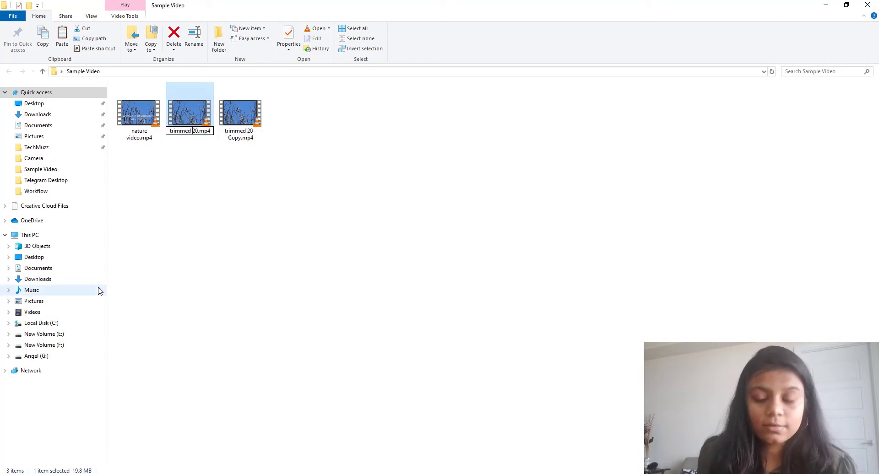
{"action": "type", "text": "1"}
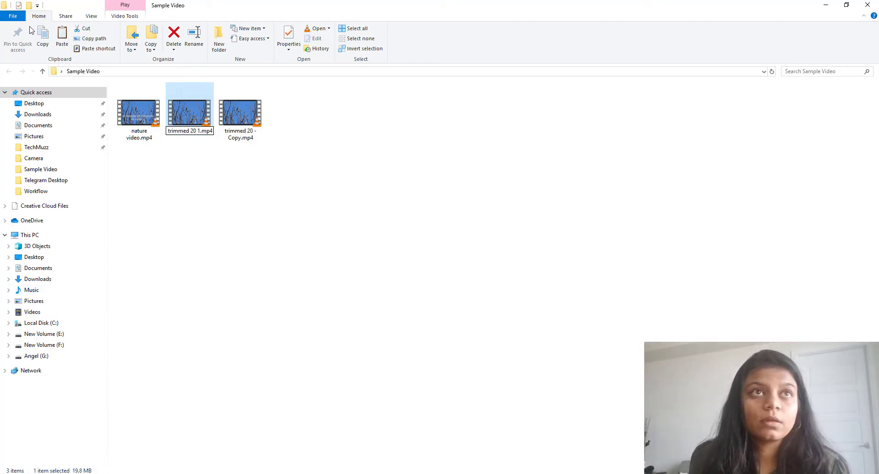
{"action": "left_click", "coordinate": [280, 194]}
Step: Rename the copied clip as "trimmed 20 - 2.mp4"
{"action": "right_click", "coordinate": [236, 125]}
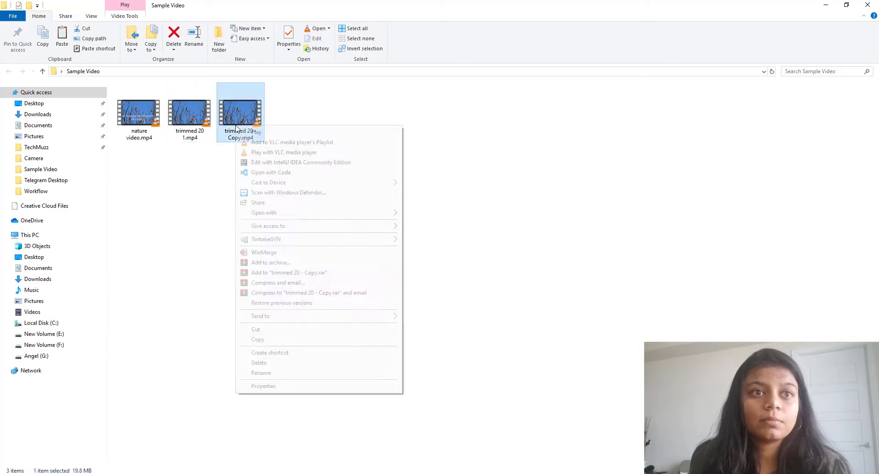
{"action": "left_click", "coordinate": [286, 371]}
{"action": "key", "text": "Right"}
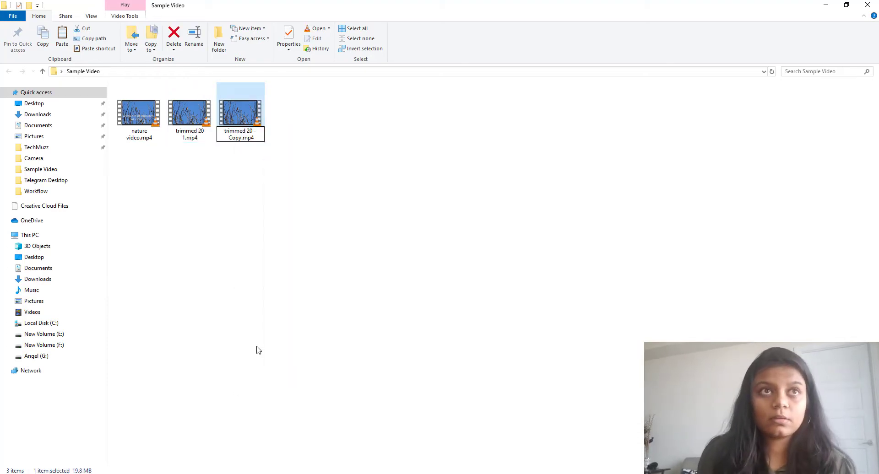
{"action": "key", "text": "BackSpace"}
{"action": "key", "text": "BackSpace"}
{"action": "key", "text": "BackSpace"}
{"action": "key", "text": "BackSpace"}
{"action": "key", "text": "BackSpace"}
{"action": "key", "text": "BackSpace"}
{"action": "key", "text": "BackSpace"}
{"action": "key", "text": "BackSpace"}
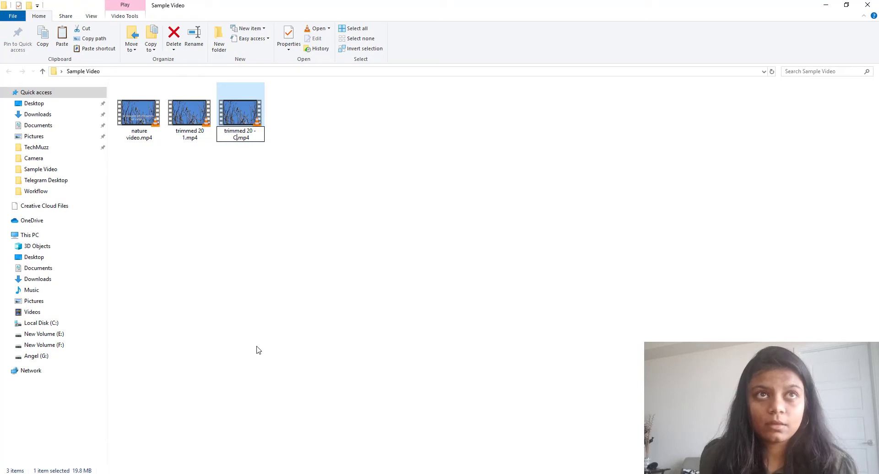
{"action": "type", "text": "2.mp4"}
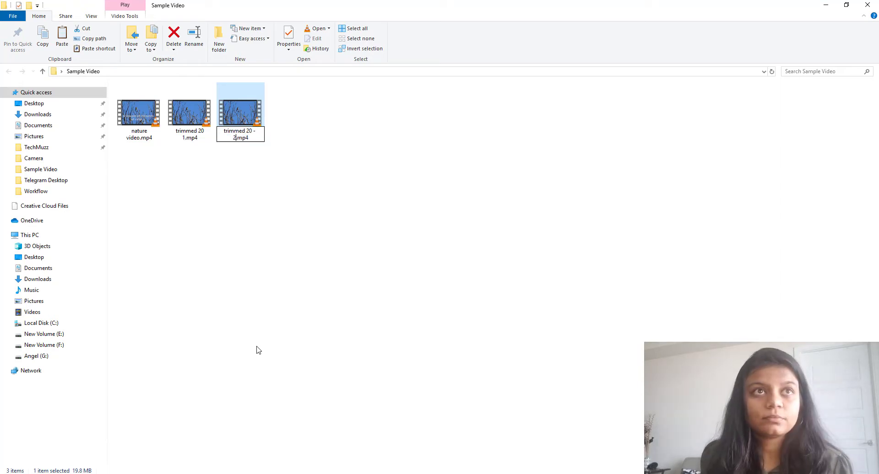
{"action": "key", "text": "Return"}
{"action": "left_click", "coordinate": [224, 246]}
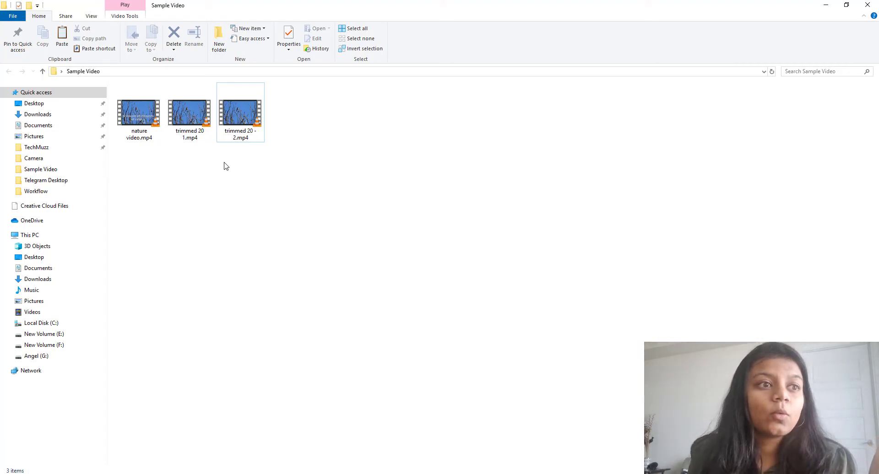
Step: Search Windows for "photo" and launch the Photos app
{"action": "key", "text": "super+s"}
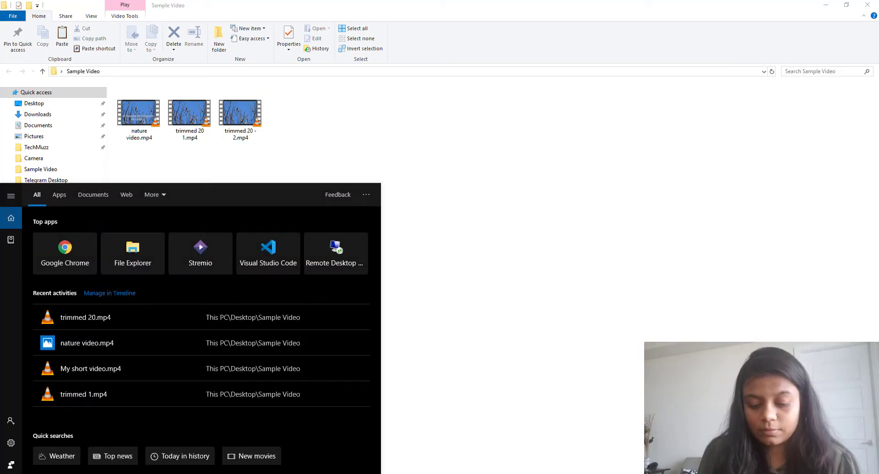
{"action": "type", "text": "photo"}
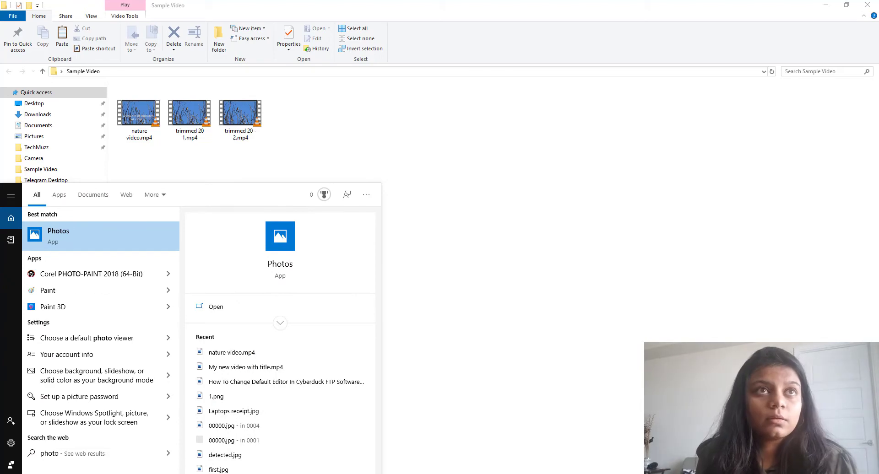
{"action": "key", "text": "Return"}
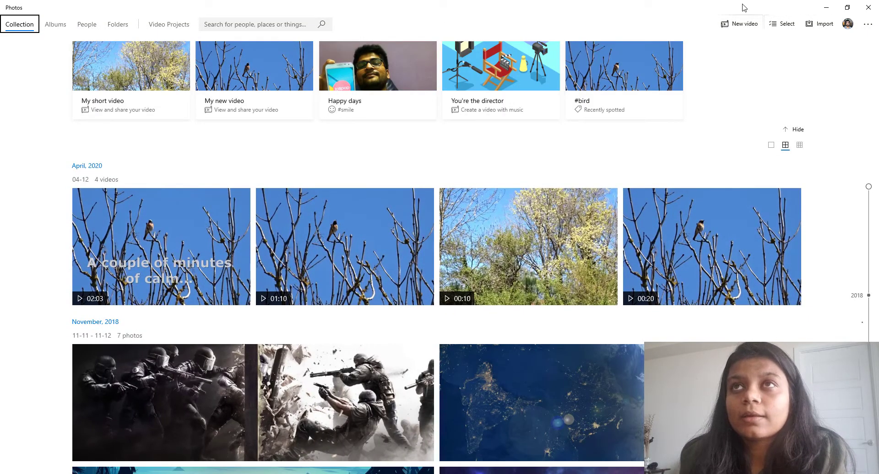
Step: Create a blank new video project and name it "My short video"
{"action": "left_click", "coordinate": [737, 28]}
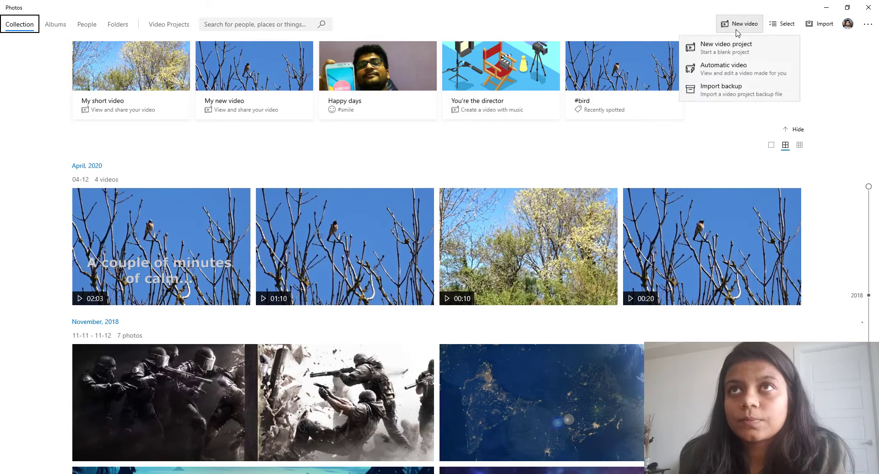
{"action": "left_click", "coordinate": [729, 51]}
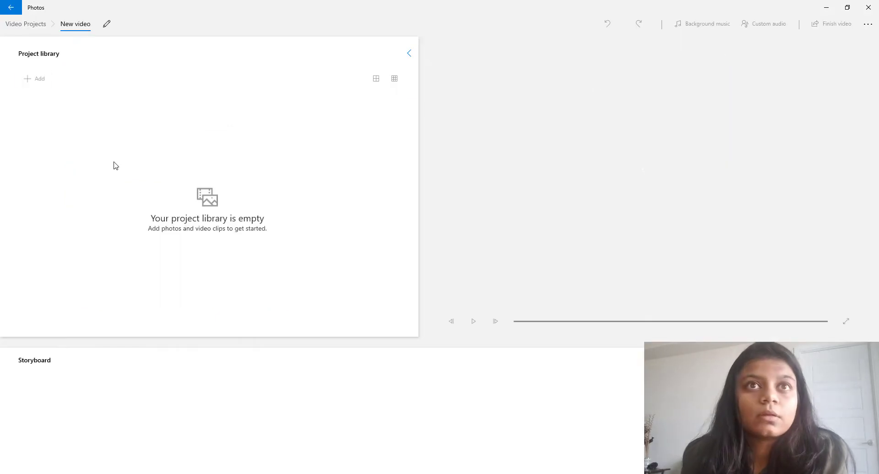
{"action": "triple_click", "coordinate": [390, 235]}
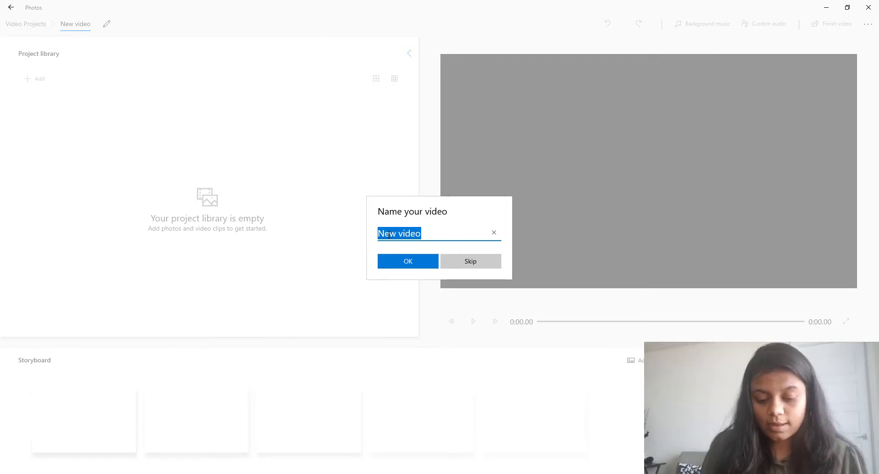
{"action": "type", "text": "My short vide"}
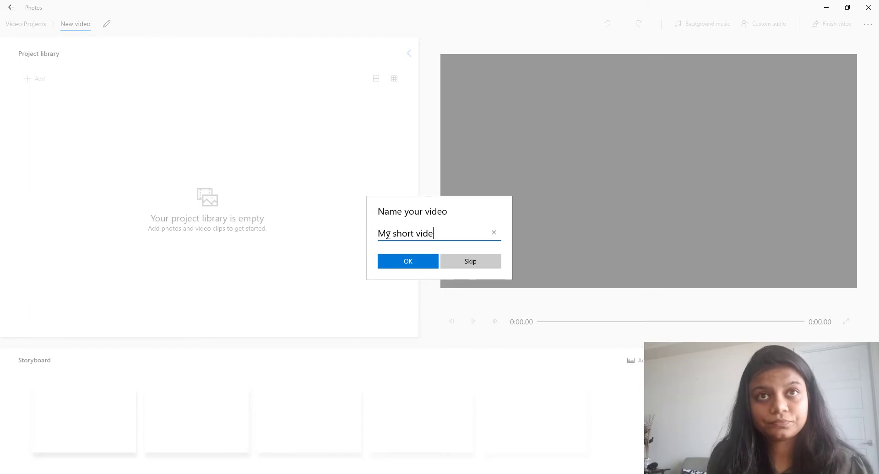
{"action": "key", "text": "Return"}
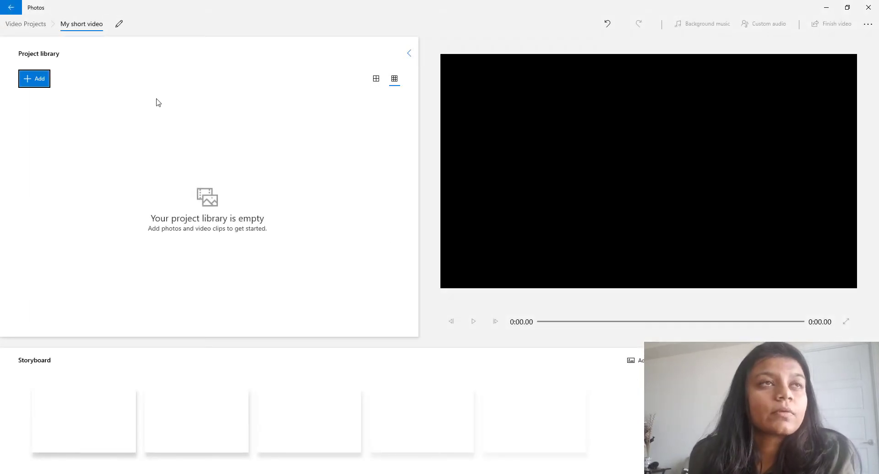
Step: Add trimmed 20 1.mp4 and trimmed 20 - 2.mp4 from the Sample Video folder to the project library
{"action": "left_click", "coordinate": [34, 81]}
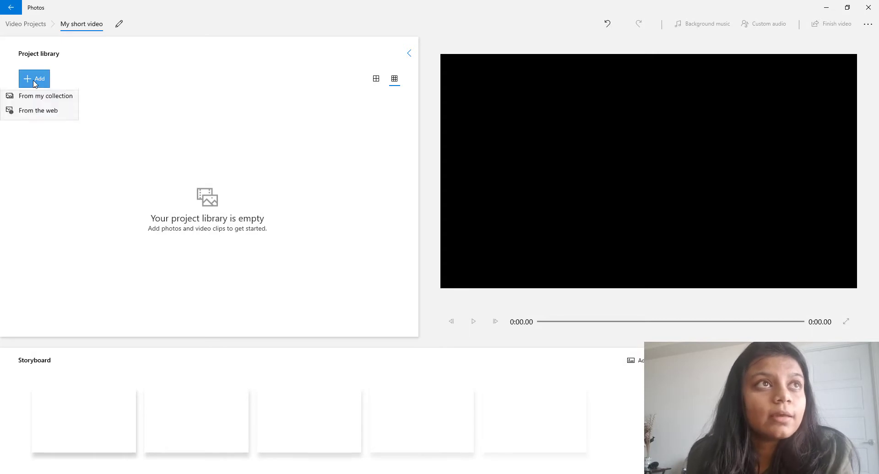
{"action": "left_click", "coordinate": [34, 102]}
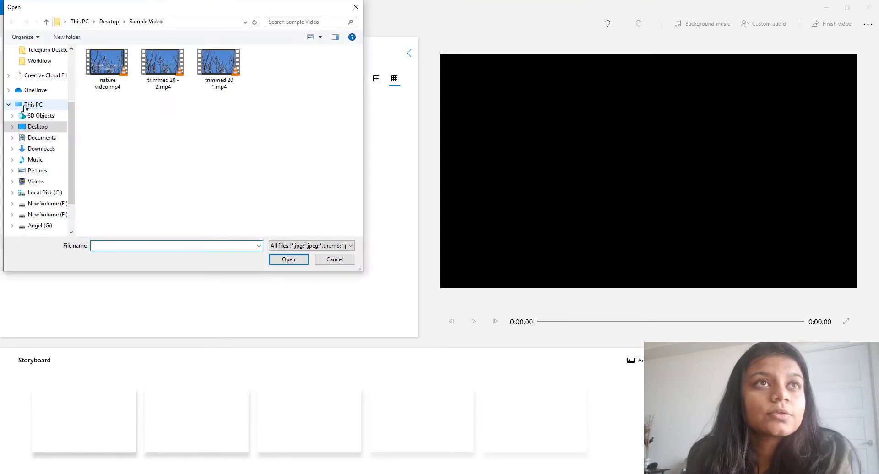
{"action": "left_click", "coordinate": [228, 55]}
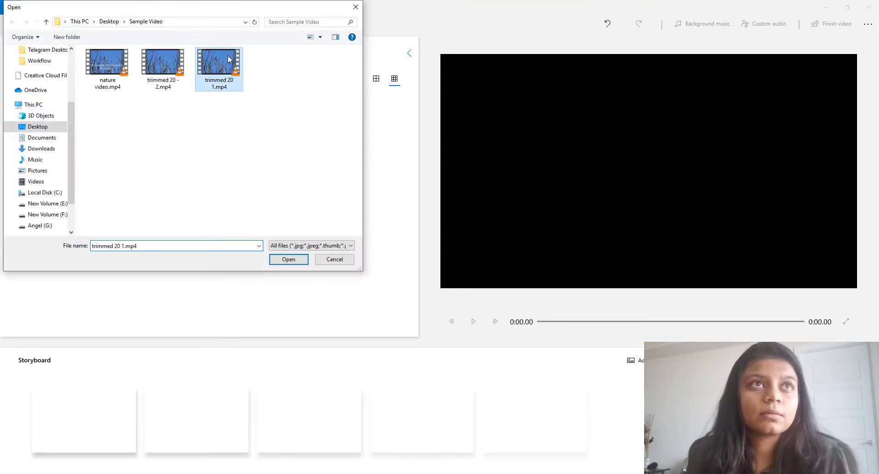
{"action": "left_click", "coordinate": [182, 73], "text": "ctrl"}
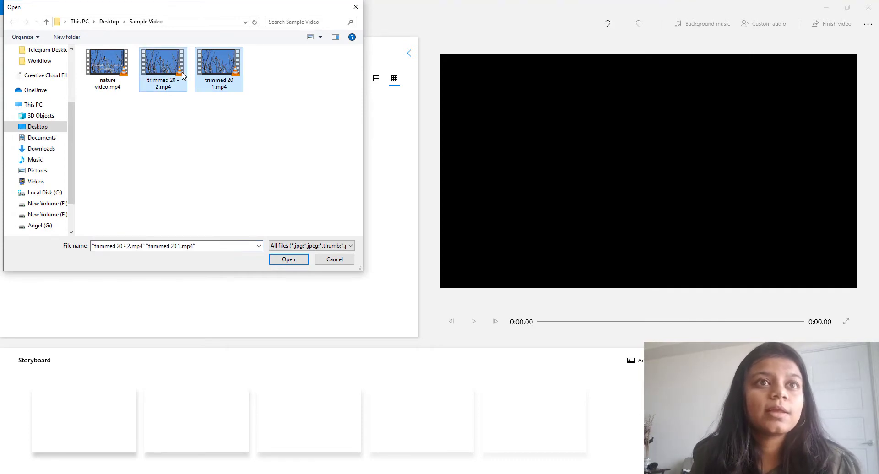
{"action": "left_click", "coordinate": [287, 261]}
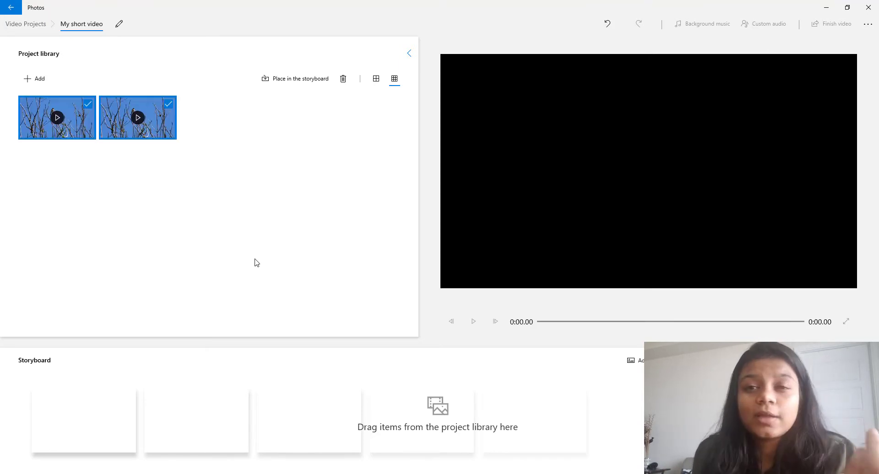
{"action": "left_click", "coordinate": [306, 270]}
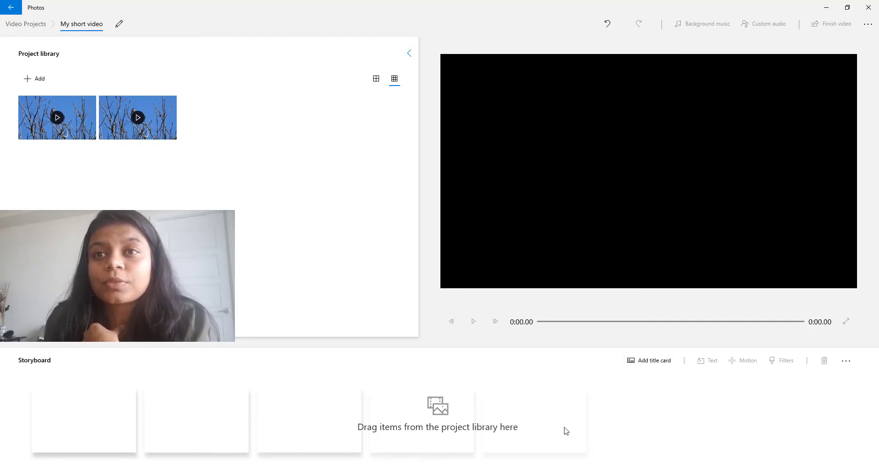
Step: Add a title card to the empty storyboard and give its text the Adventure animated style
{"action": "left_click", "coordinate": [650, 365]}
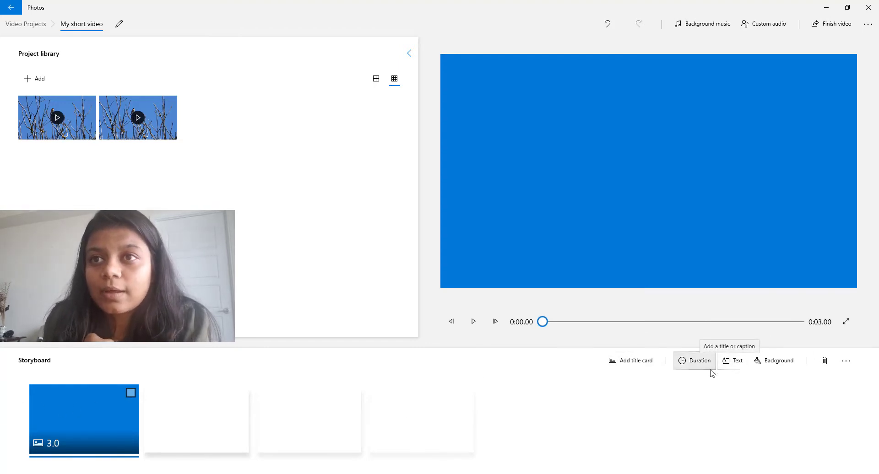
{"action": "left_click", "coordinate": [732, 366]}
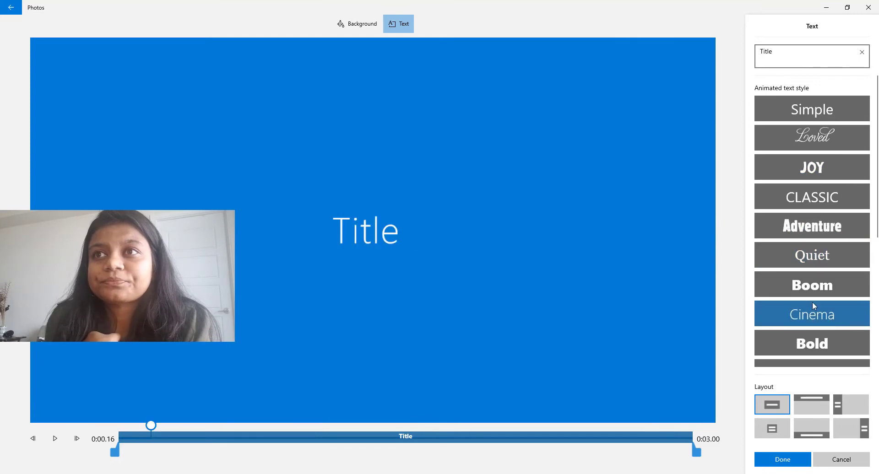
{"action": "left_click", "coordinate": [812, 285]}
{"action": "left_click", "coordinate": [812, 255]}
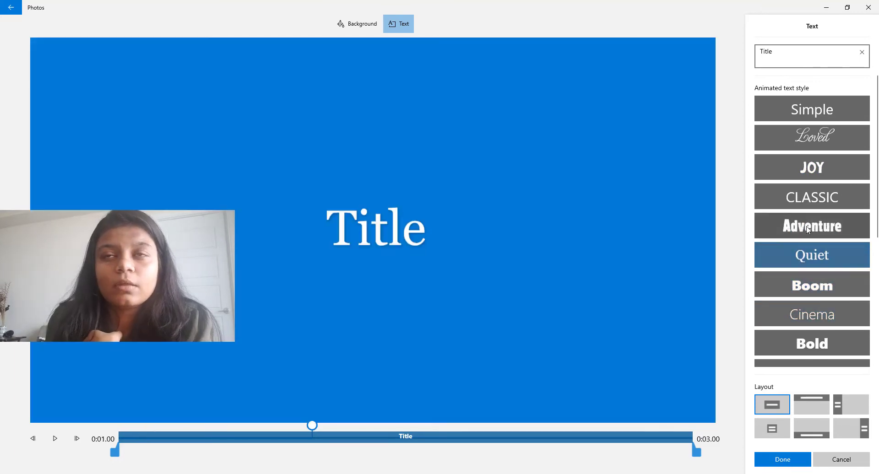
{"action": "left_click", "coordinate": [812, 226]}
Step: Set the title card's text to "My nature video" and save it
{"action": "left_click", "coordinate": [783, 51]}
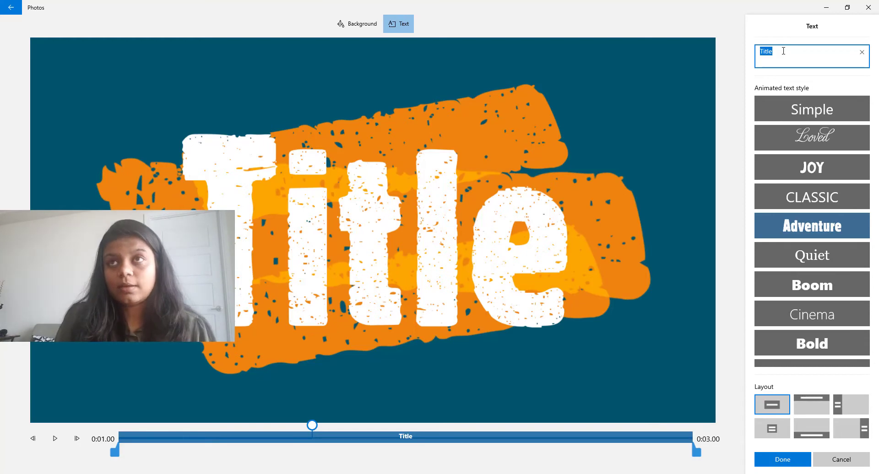
{"action": "type", "text": "My na"}
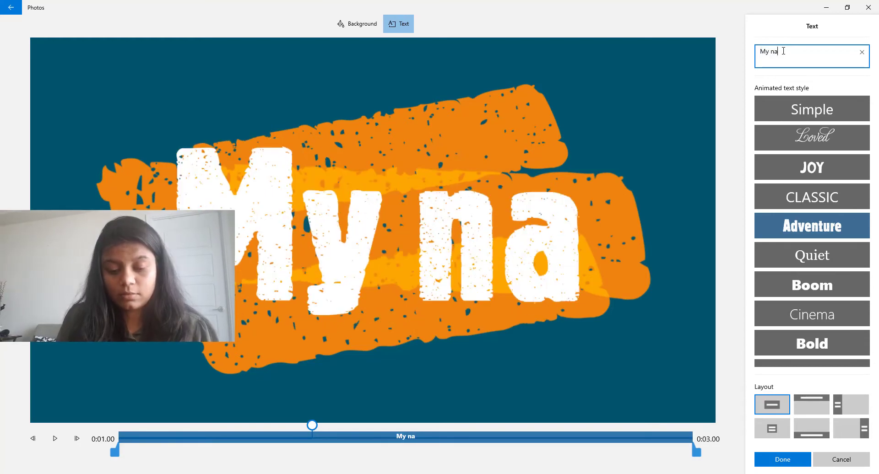
{"action": "type", "text": "ture video"}
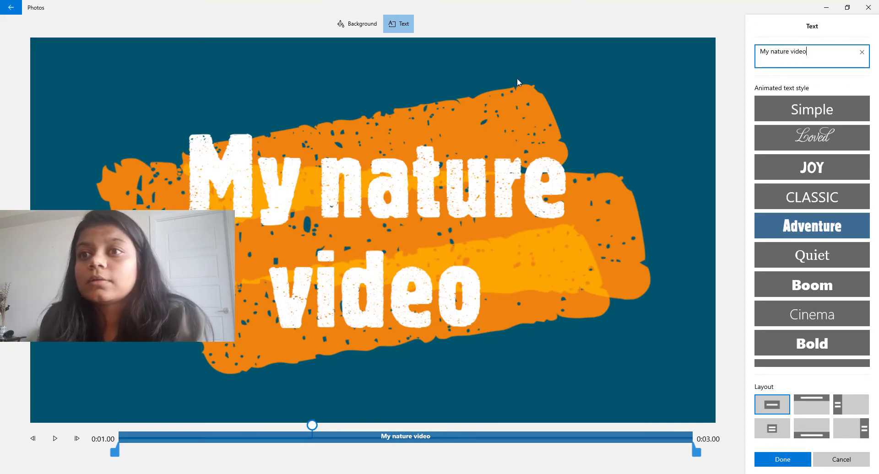
{"action": "left_click", "coordinate": [796, 462]}
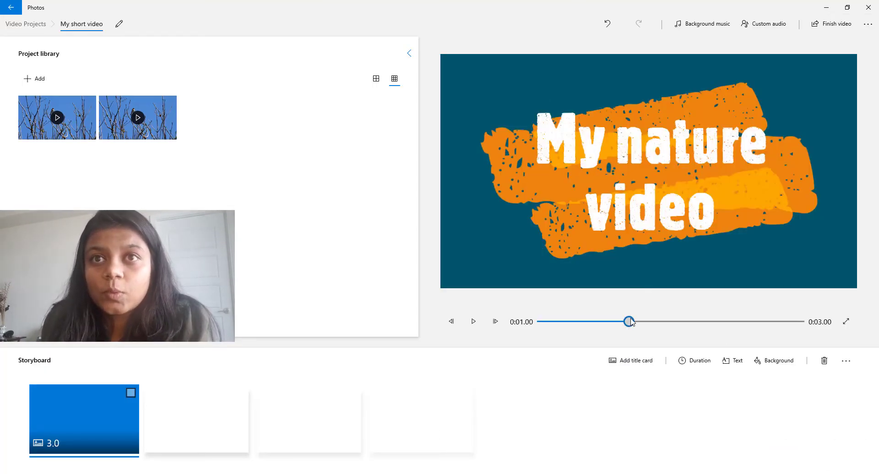
Step: Play the title card from its beginning to preview the animated title
{"action": "left_click_drag", "start_coordinate": [630, 322], "coordinate": [543, 322]}
{"action": "left_click", "coordinate": [473, 321]}
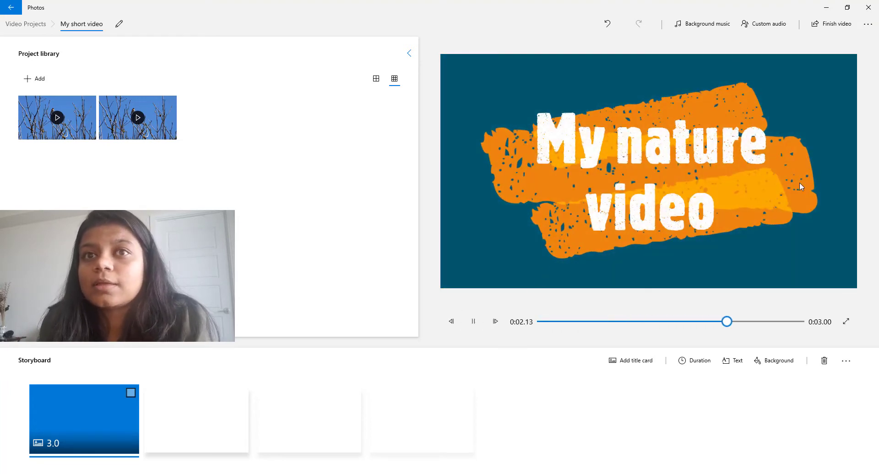
{"action": "left_click", "coordinate": [478, 327]}
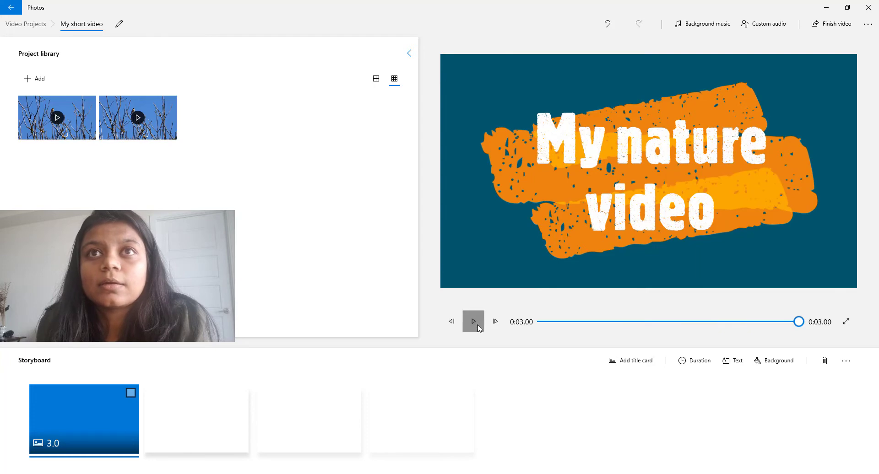
{"action": "left_click", "coordinate": [478, 326]}
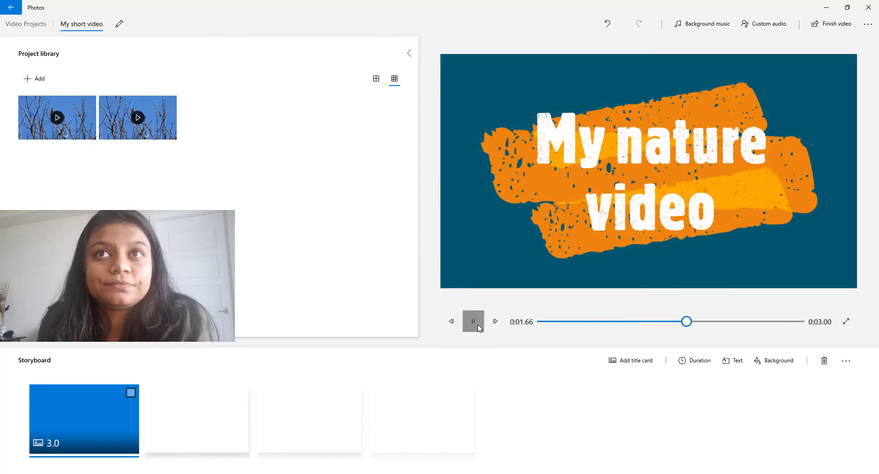
{"action": "left_click", "coordinate": [478, 327]}
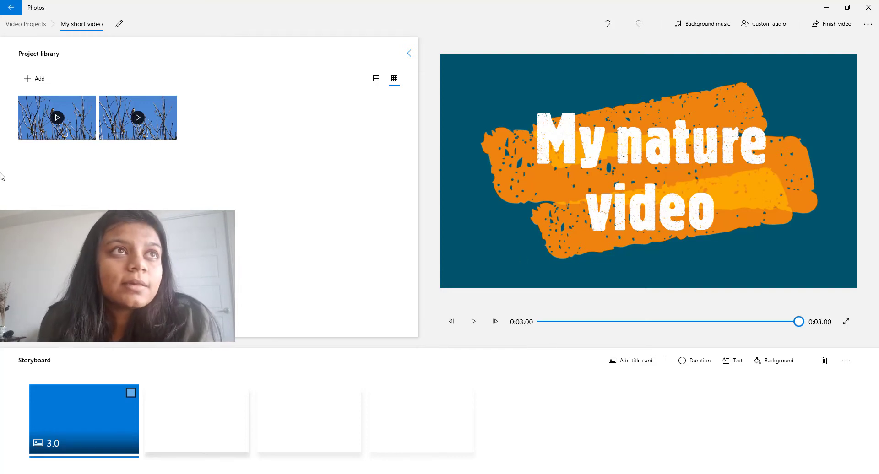
Step: Place the first project library clip after the title card in the storyboard and preview the transition between them
{"action": "left_click_drag", "start_coordinate": [37, 124], "coordinate": [216, 433]}
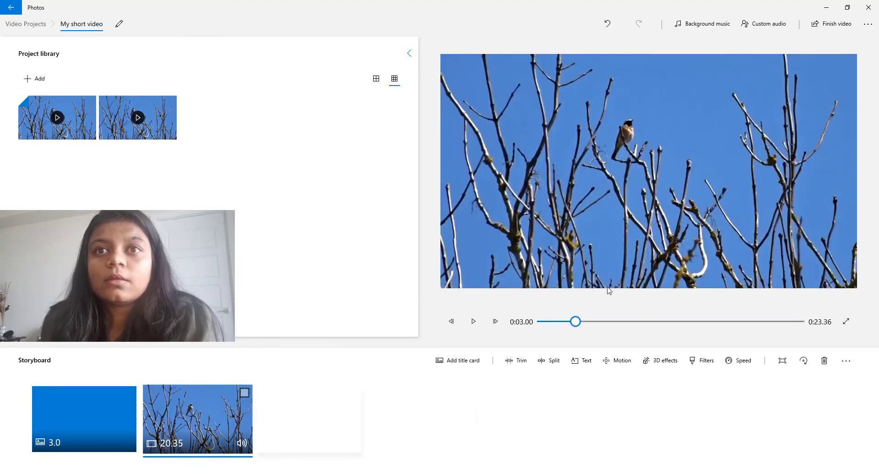
{"action": "mouse_move", "coordinate": [578, 323]}
{"action": "left_mouse_down"}
{"action": "mouse_move", "coordinate": [523, 327]}
{"action": "mouse_move", "coordinate": [560, 324]}
{"action": "left_mouse_up"}
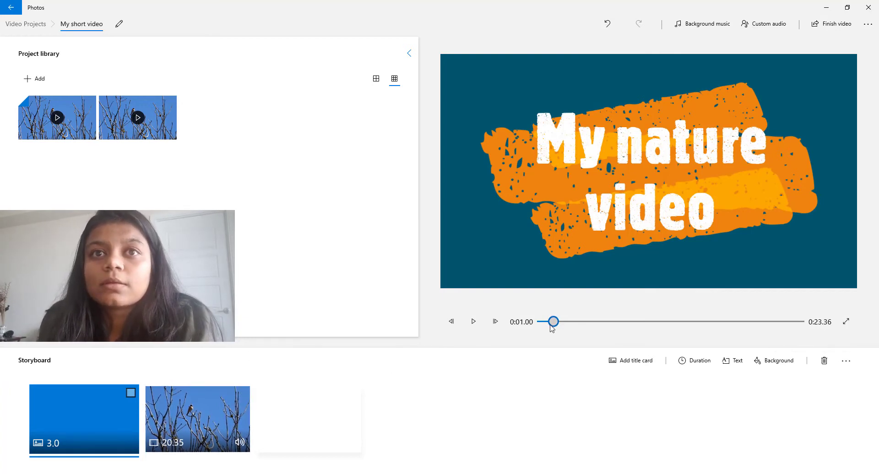
{"action": "left_click_drag", "start_coordinate": [552, 329], "coordinate": [497, 328]}
{"action": "left_click", "coordinate": [474, 322]}
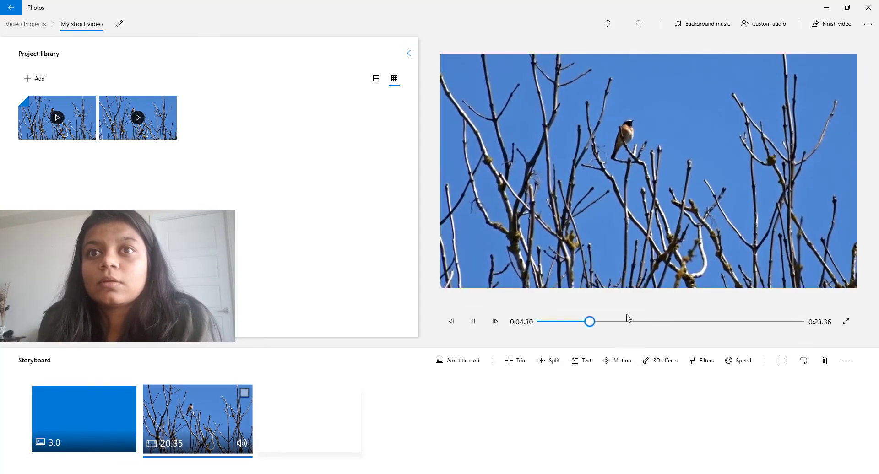
{"action": "left_click_drag", "start_coordinate": [607, 325], "coordinate": [533, 338]}
{"action": "left_click", "coordinate": [474, 322]}
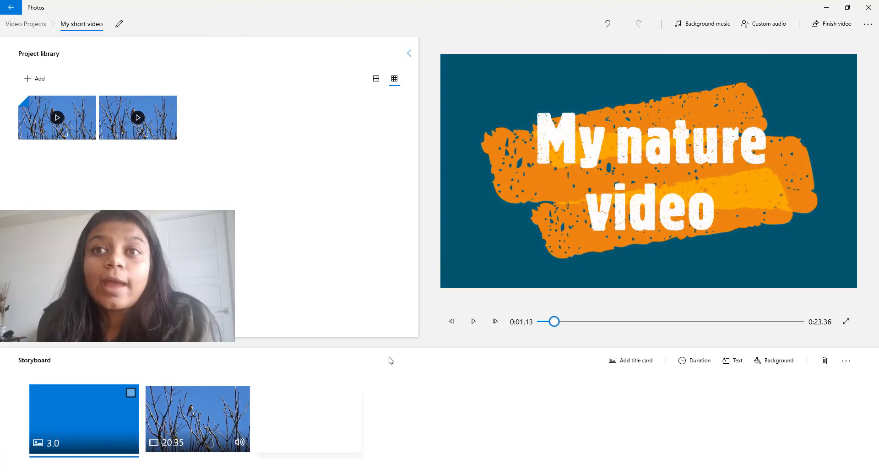
Step: Add a second title card at the start of the storyboard with the text "my second title"
{"action": "left_click", "coordinate": [628, 363]}
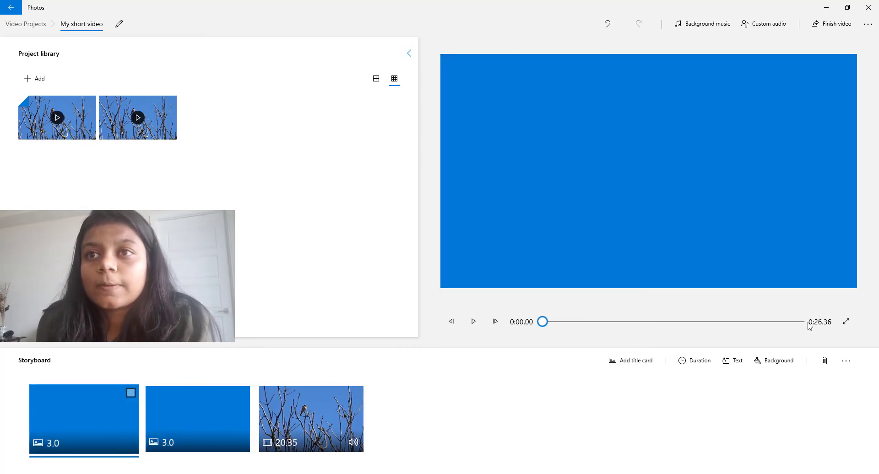
{"action": "left_click", "coordinate": [734, 361]}
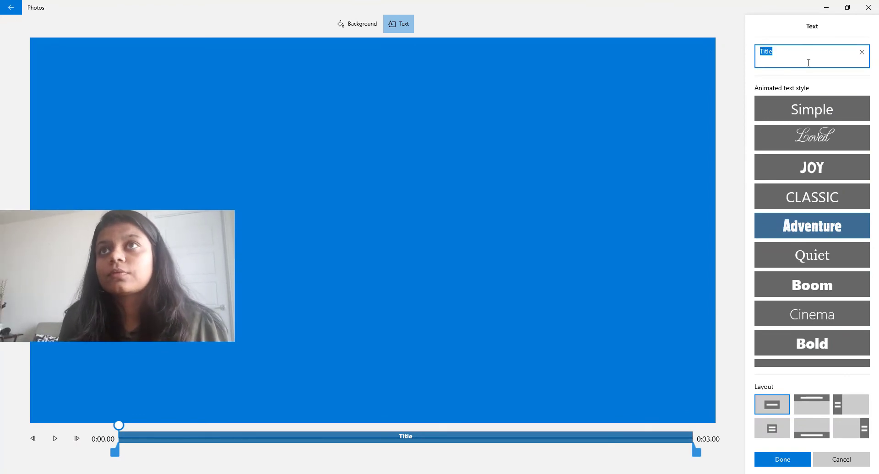
{"action": "key", "text": "BackSpace"}
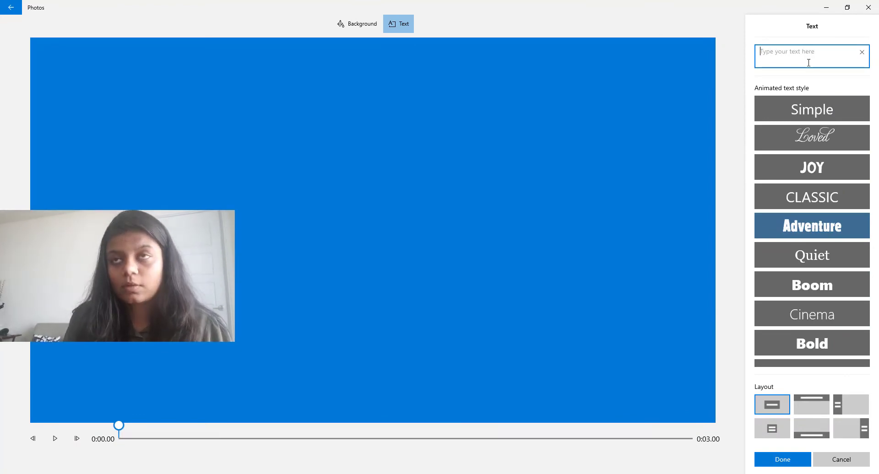
{"action": "type", "text": "my sce"}
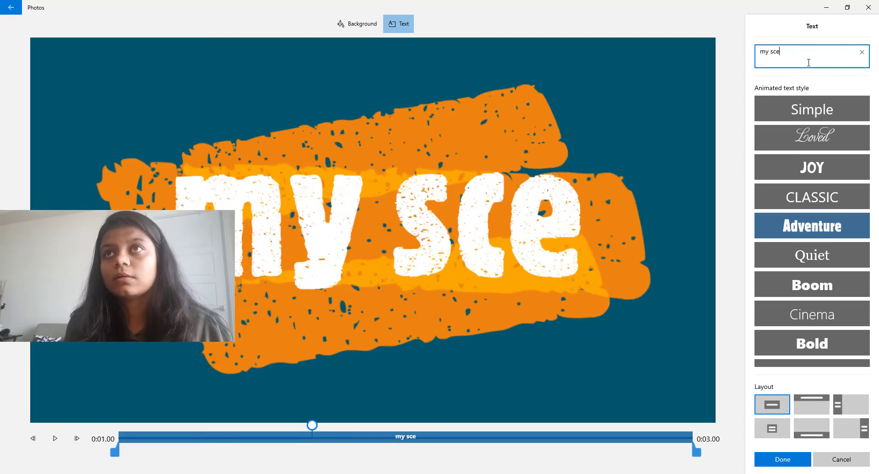
{"action": "type", "text": "on"}
{"action": "key", "text": "BackSpace"}
{"action": "key", "text": "BackSpace"}
{"action": "key", "text": "BackSpace"}
{"action": "key", "text": "BackSpace"}
{"action": "type", "text": "e"}
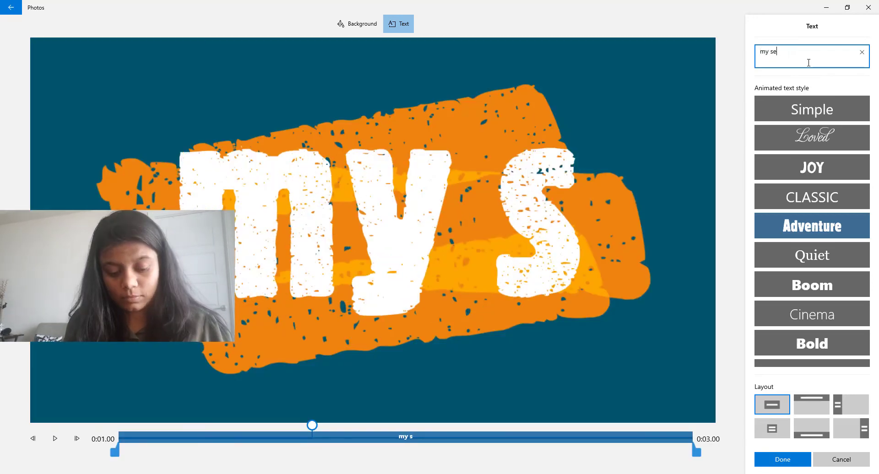
{"action": "type", "text": "cond title"}
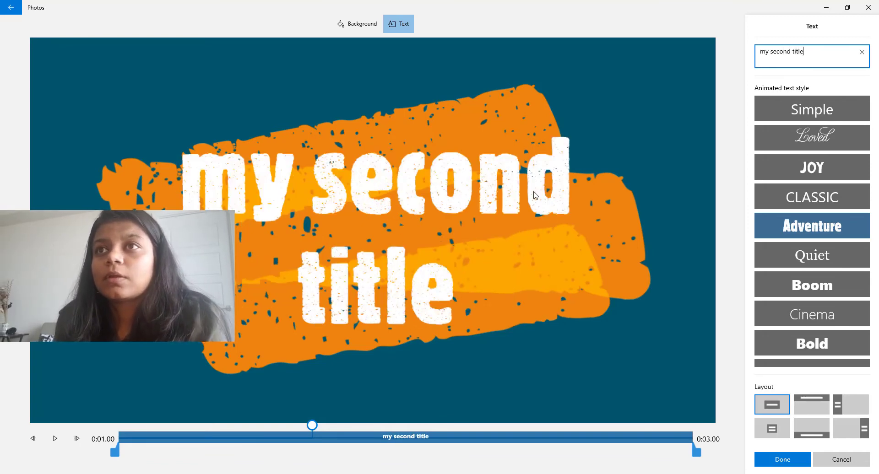
Step: Apply the Joy text style and the centred two-line layout to the second title, and save it
{"action": "left_click", "coordinate": [815, 205]}
{"action": "left_click", "coordinate": [820, 167]}
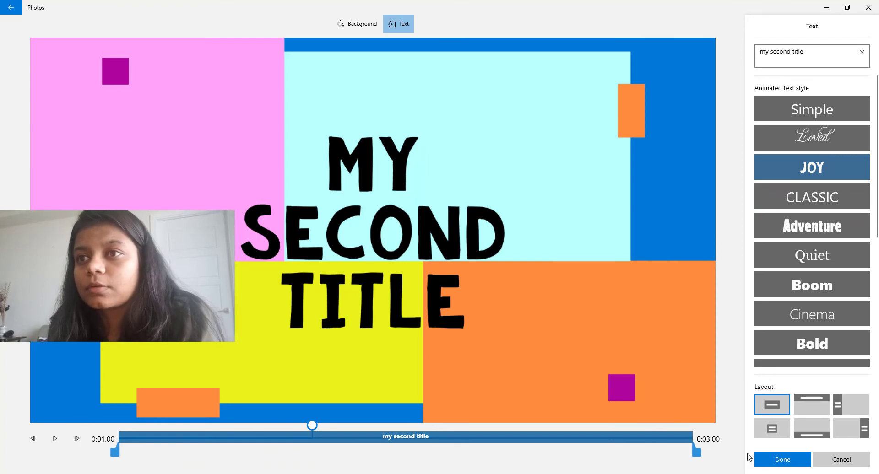
{"action": "left_click", "coordinate": [782, 431]}
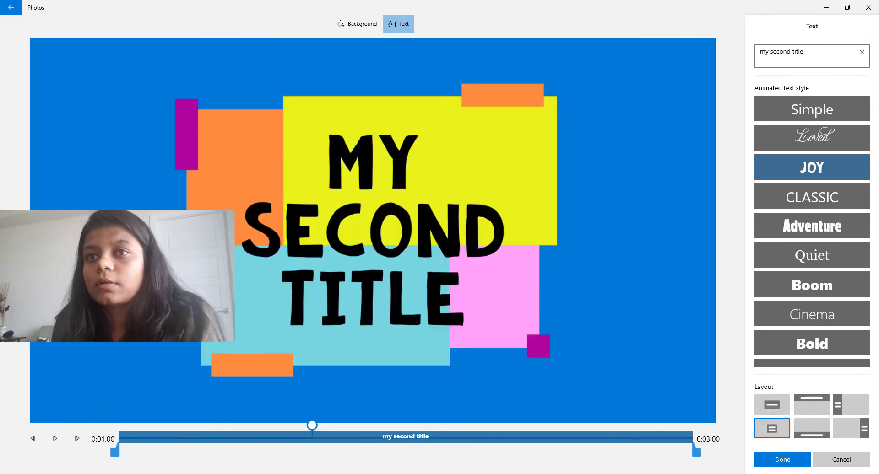
{"action": "left_click", "coordinate": [784, 460]}
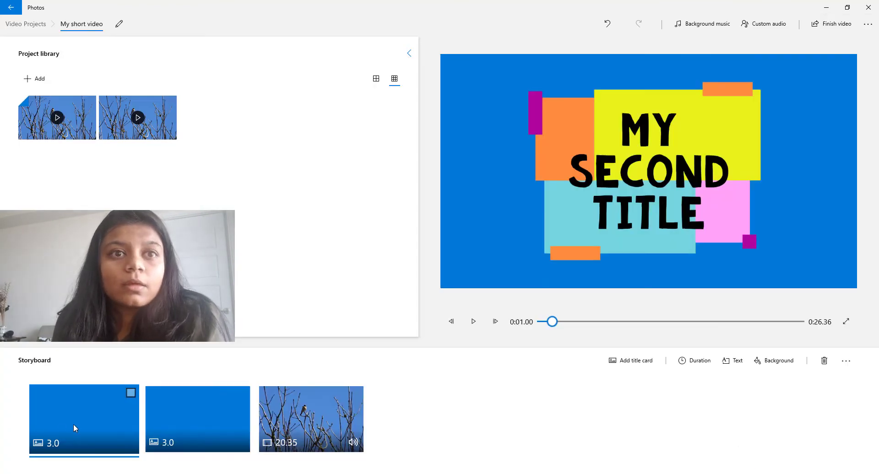
Step: Move the "my second title" card to the end of the storyboard and place the second project library clip after it
{"action": "left_click_drag", "start_coordinate": [89, 432], "coordinate": [336, 424]}
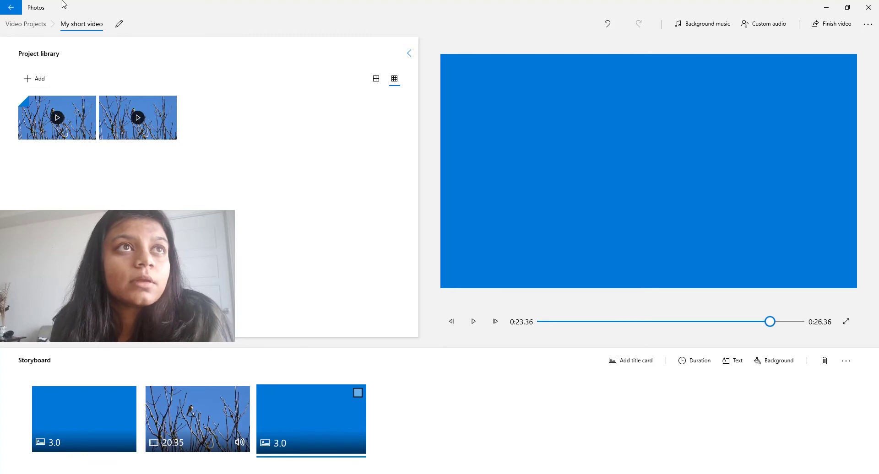
{"action": "left_click_drag", "start_coordinate": [110, 108], "coordinate": [447, 422]}
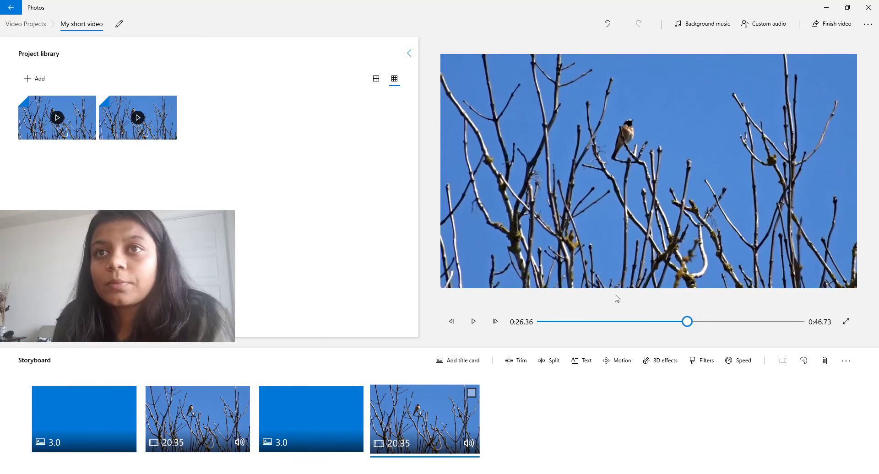
Step: Play the assembled video from its beginning, skip ahead into the last clip, and pause the preview
{"action": "left_click_drag", "start_coordinate": [687, 321], "coordinate": [529, 317]}
{"action": "left_click", "coordinate": [472, 323]}
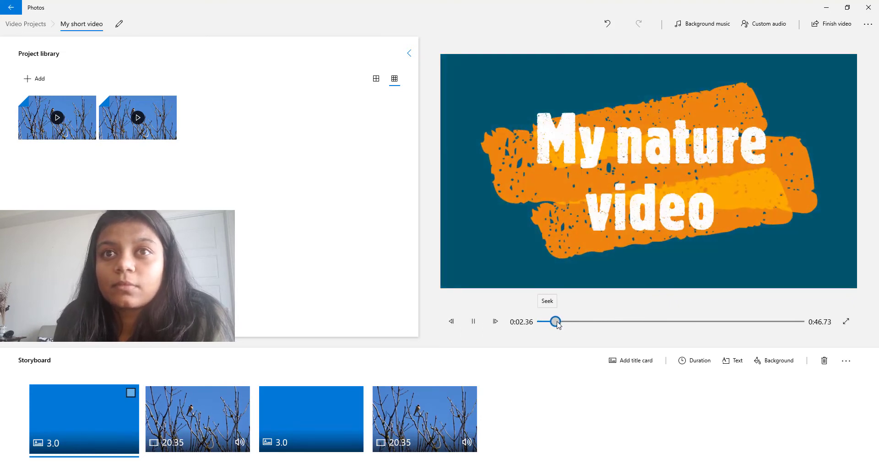
{"action": "left_click_drag", "start_coordinate": [560, 325], "coordinate": [763, 322]}
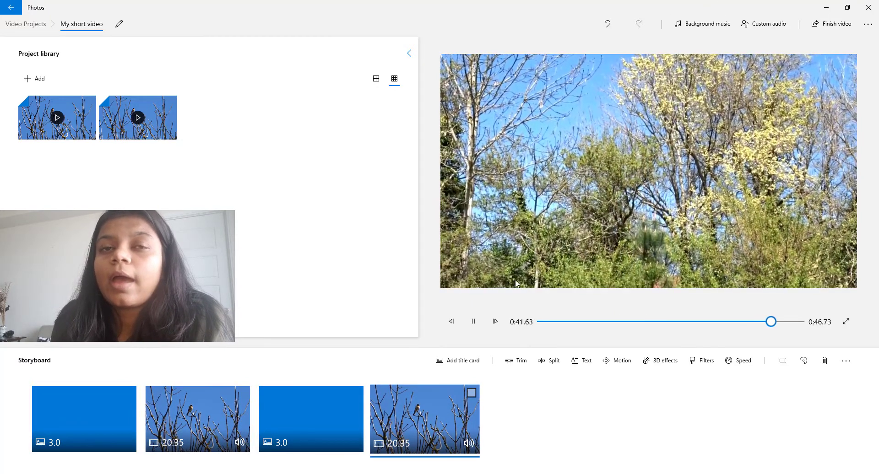
{"action": "left_click", "coordinate": [474, 321]}
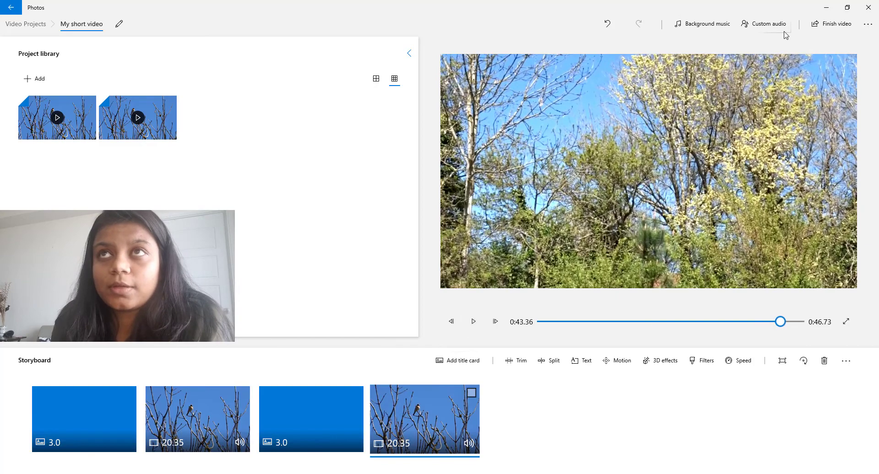
{"action": "left_click", "coordinate": [775, 21]}
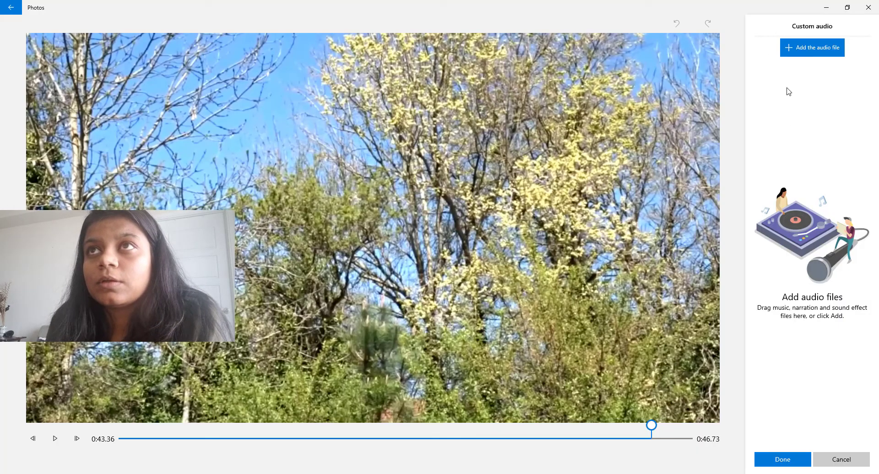
{"action": "left_click", "coordinate": [796, 50]}
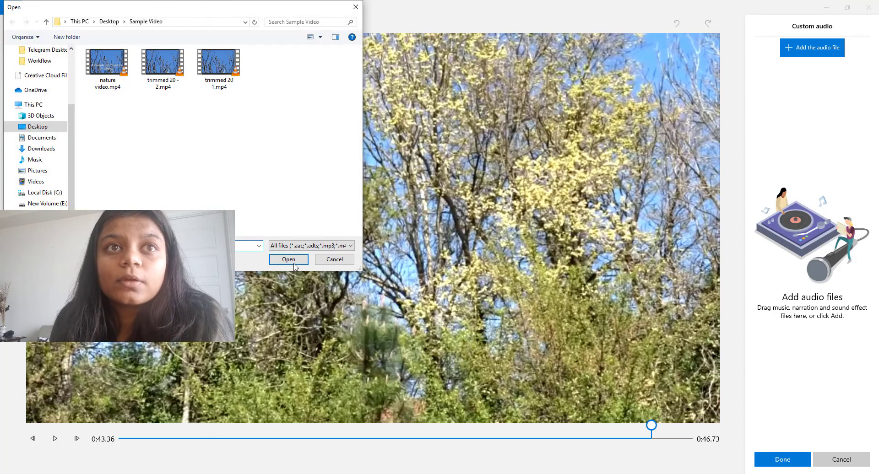
{"action": "left_click", "coordinate": [335, 260]}
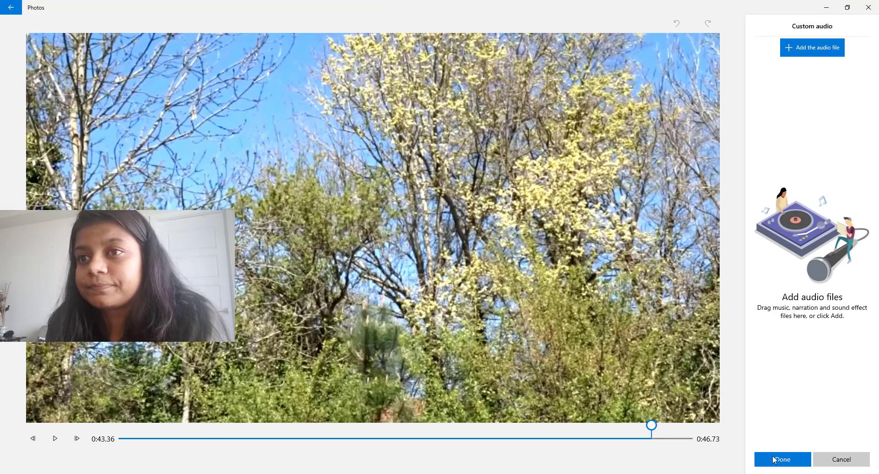
{"action": "left_click", "coordinate": [841, 459]}
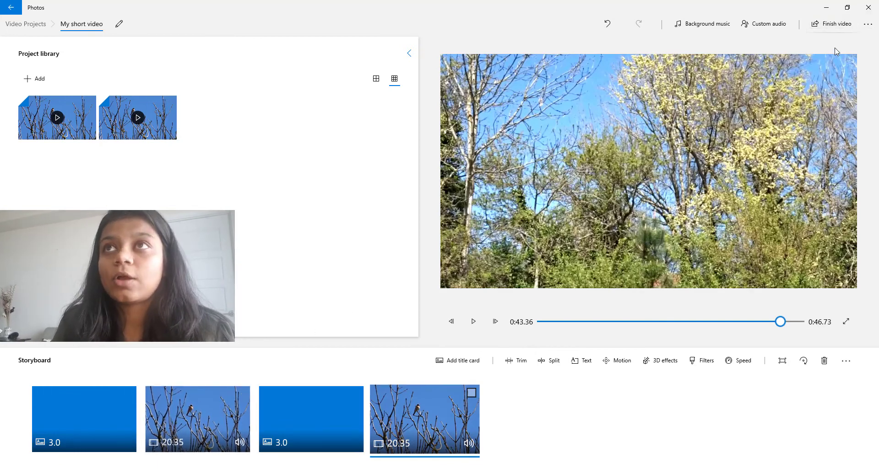
Step: Finish the video at High 1080p quality and export it to the Sample Video folder on the Desktop
{"action": "left_click", "coordinate": [830, 28]}
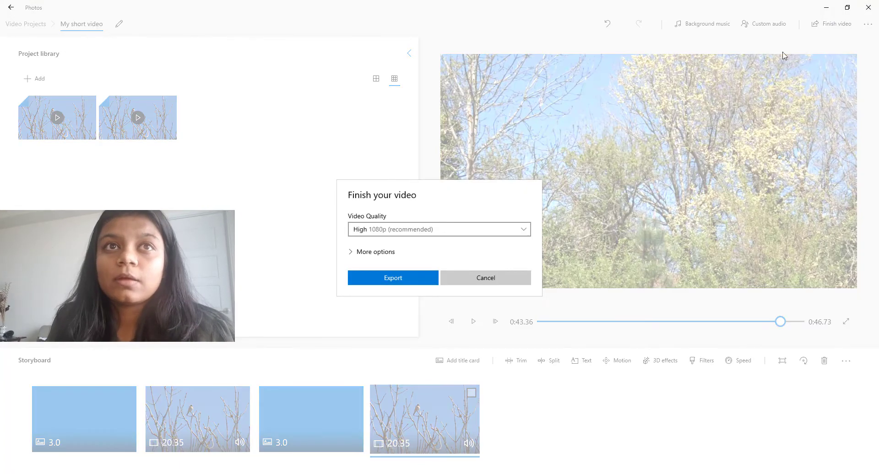
{"action": "left_click", "coordinate": [408, 229]}
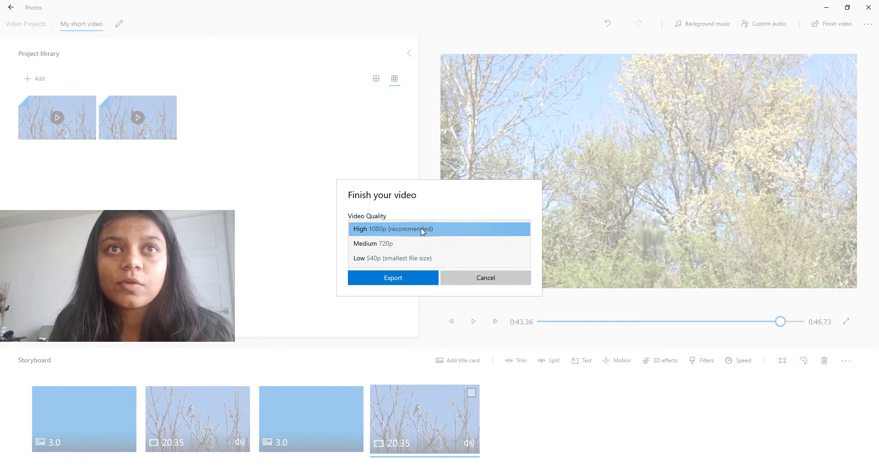
{"action": "left_click", "coordinate": [418, 229]}
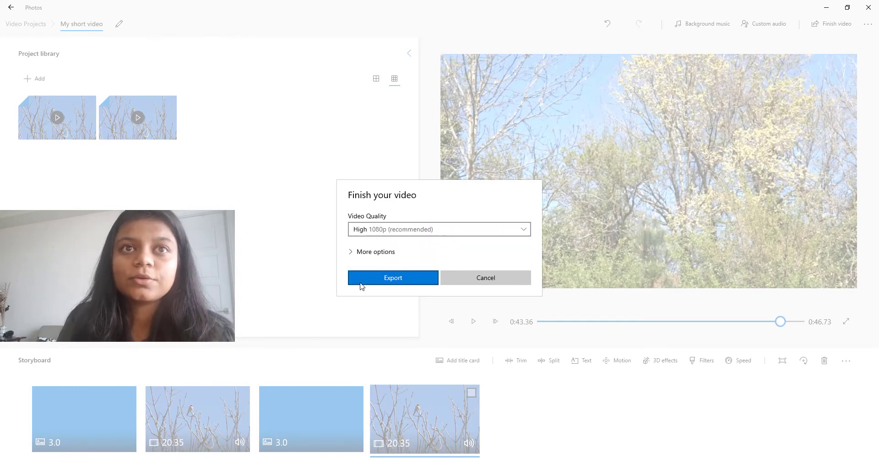
{"action": "left_click", "coordinate": [400, 283]}
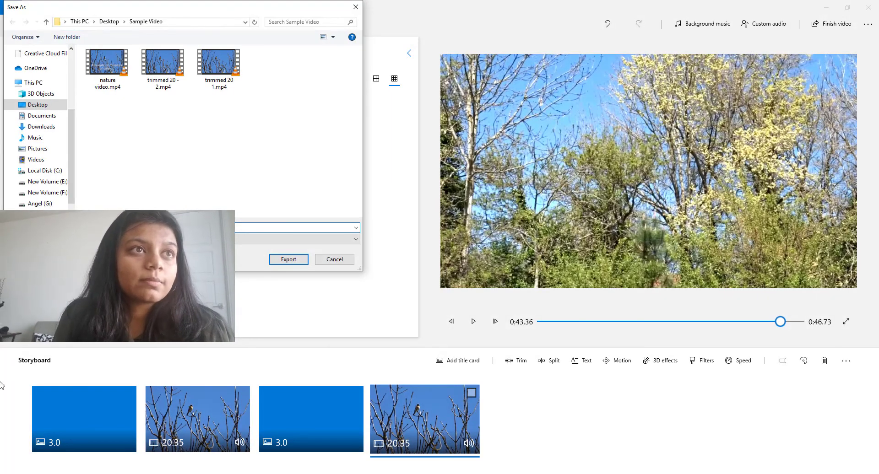
{"action": "left_click", "coordinate": [298, 264]}
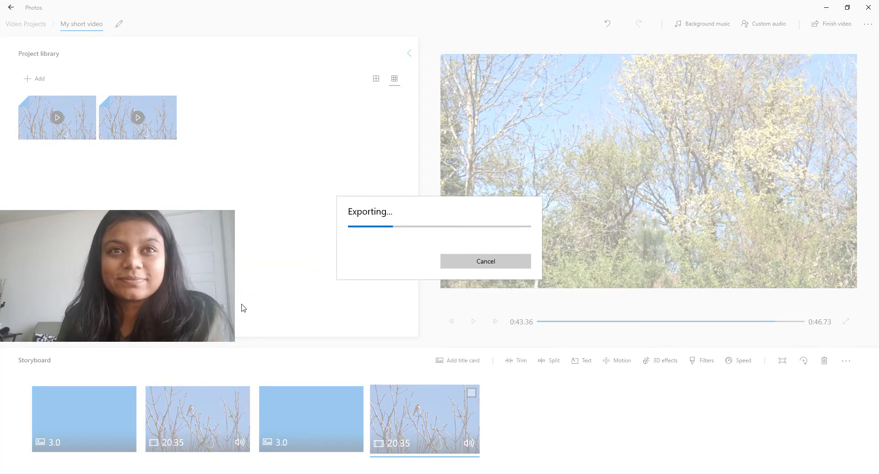